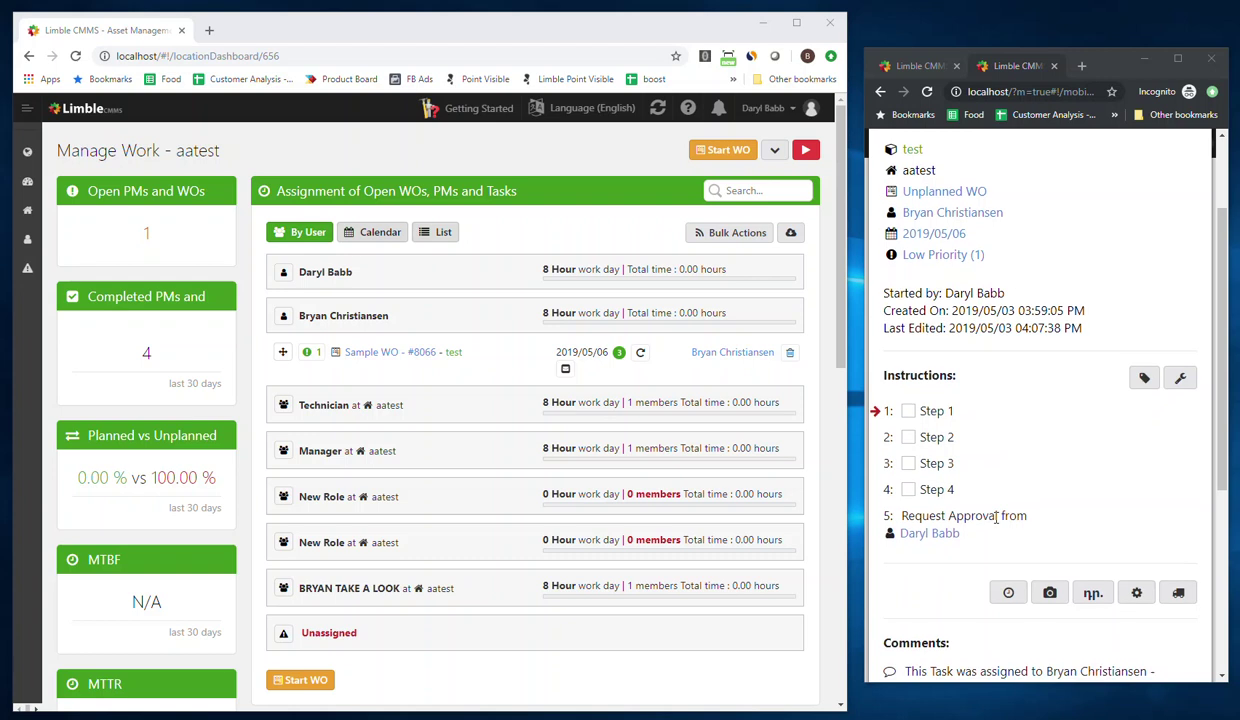
Step: Check off Steps 1–4 of Sample WO #8066
scroll(985, 512, down, 1)
scroll(1013, 477, down, 4)
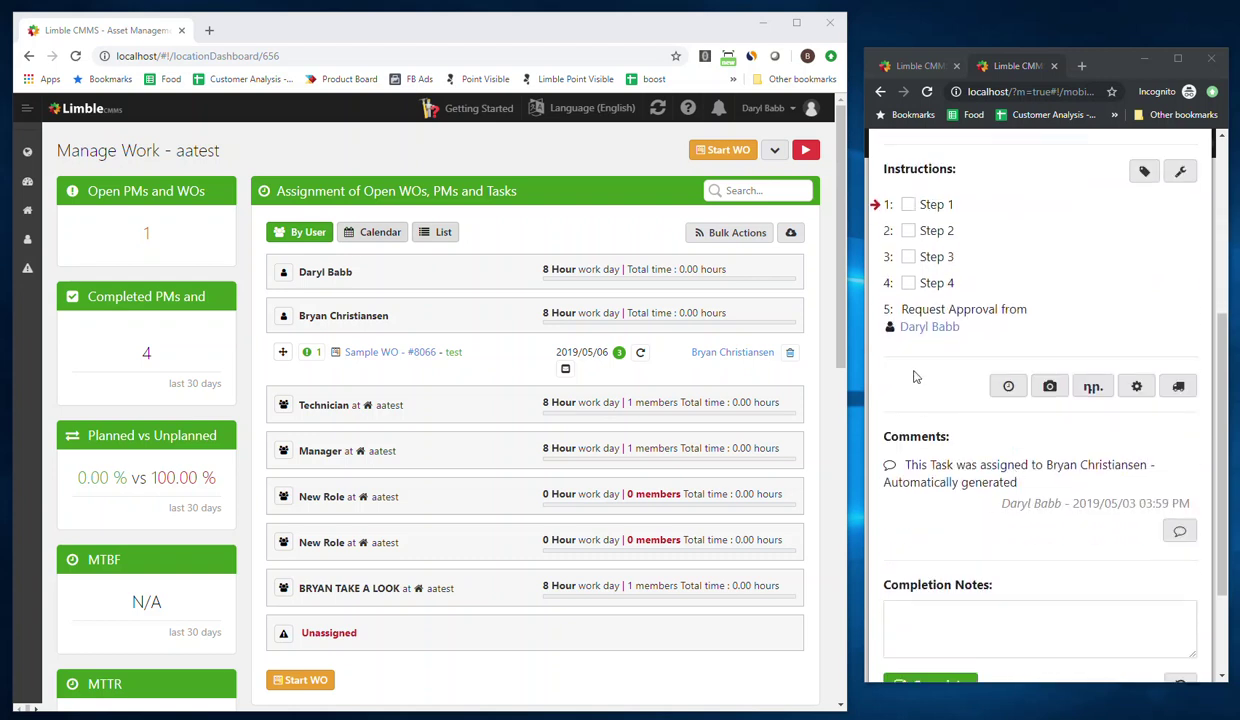
scroll(941, 424, up, 1)
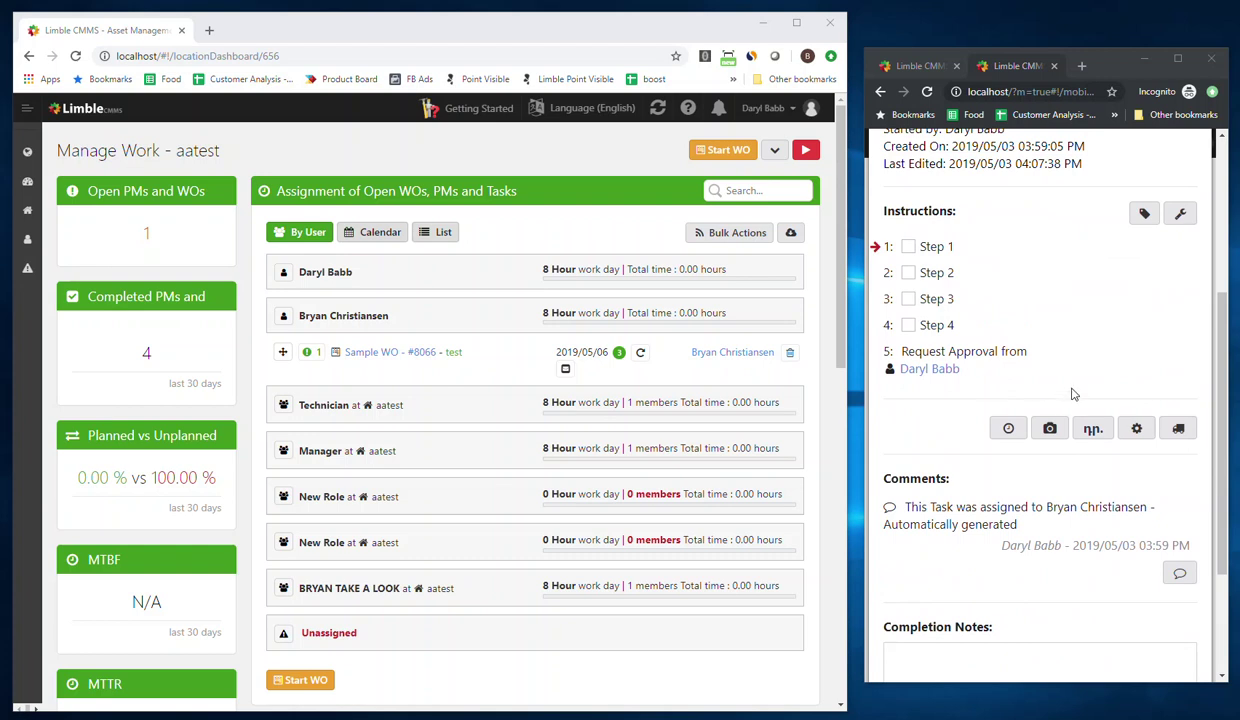
scroll(1035, 390, up, 3)
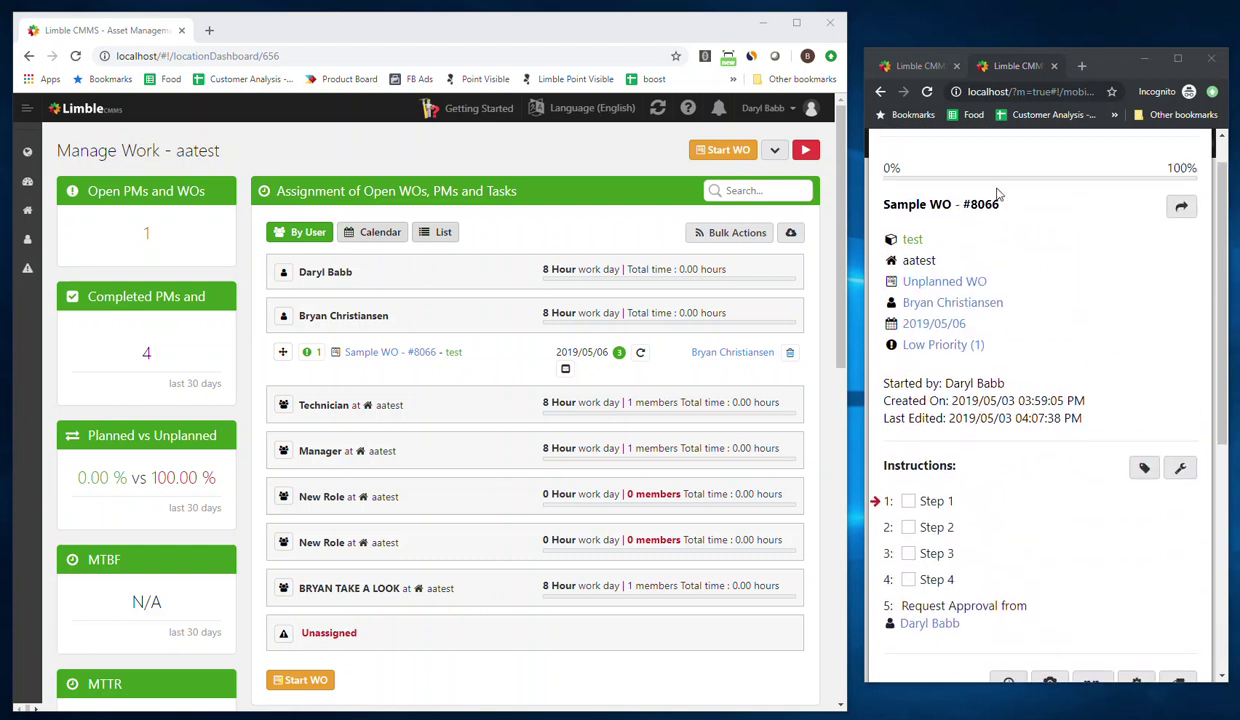
scroll(1023, 275, down, 1)
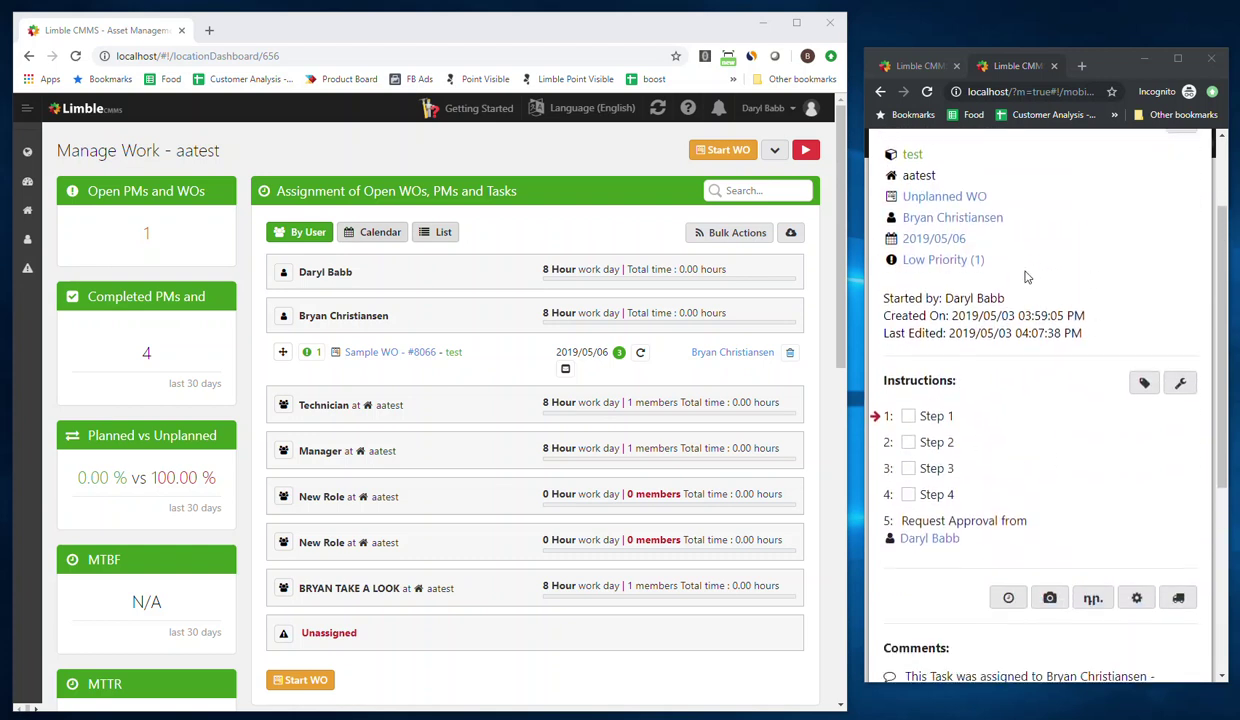
scroll(1040, 288, down, 1)
click(908, 331)
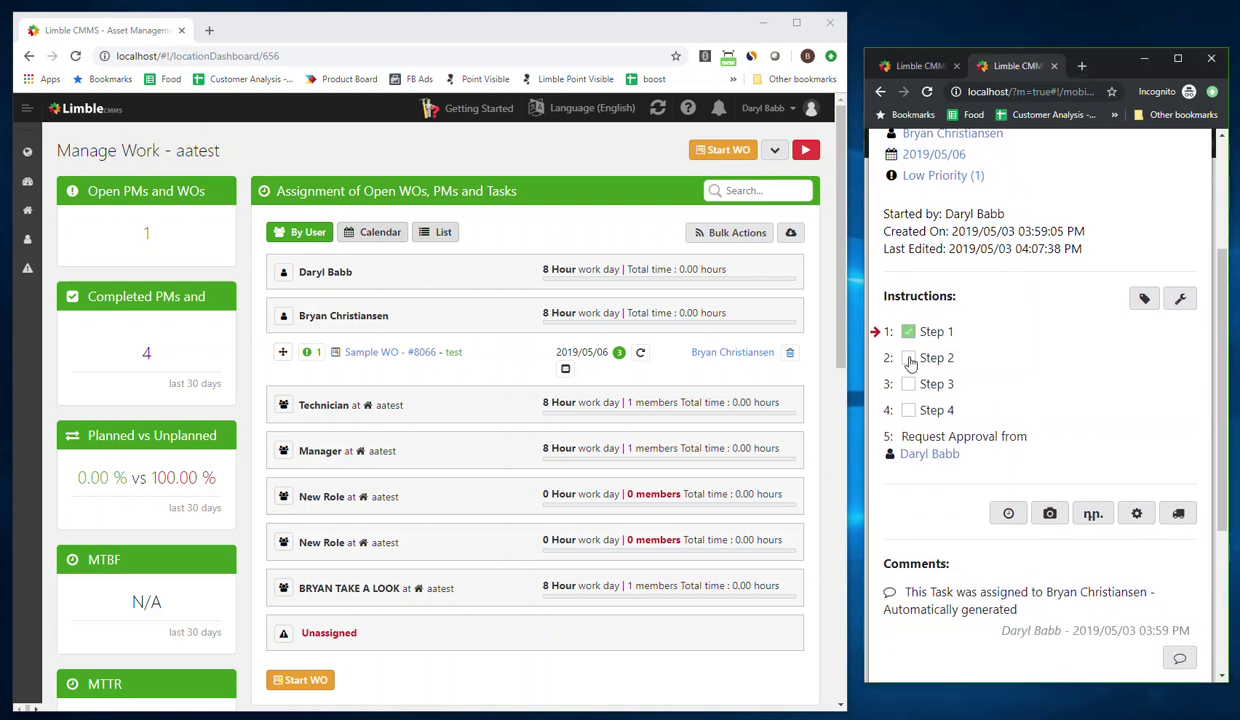
click(909, 359)
click(907, 385)
click(907, 410)
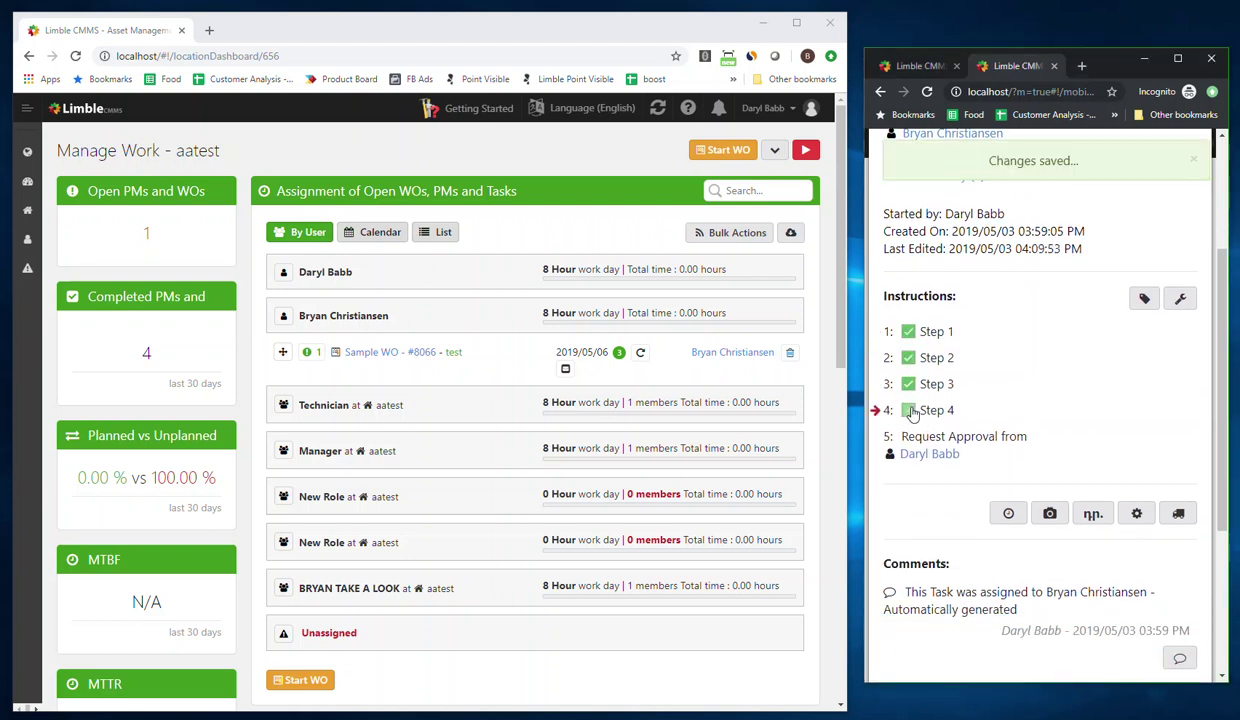
Step: Log 1 hour of work on the task after the no-time-logged warning
click(918, 455)
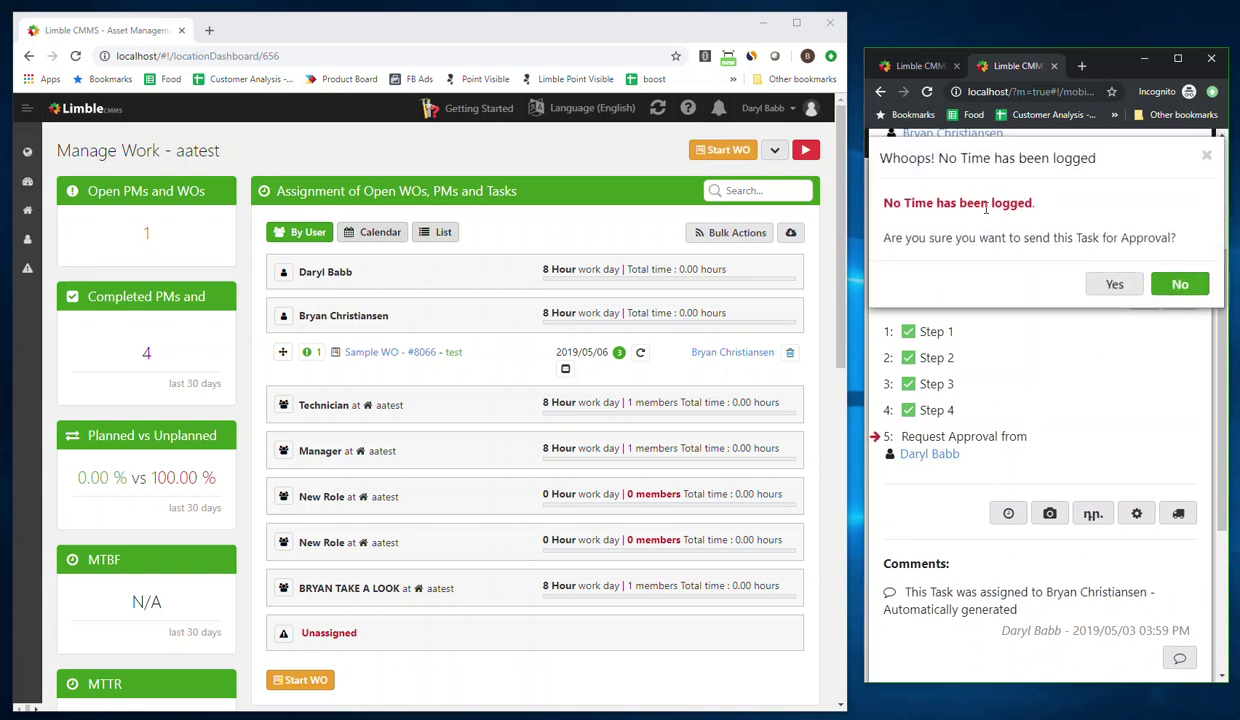
click(1045, 405)
click(1008, 513)
click(1185, 270)
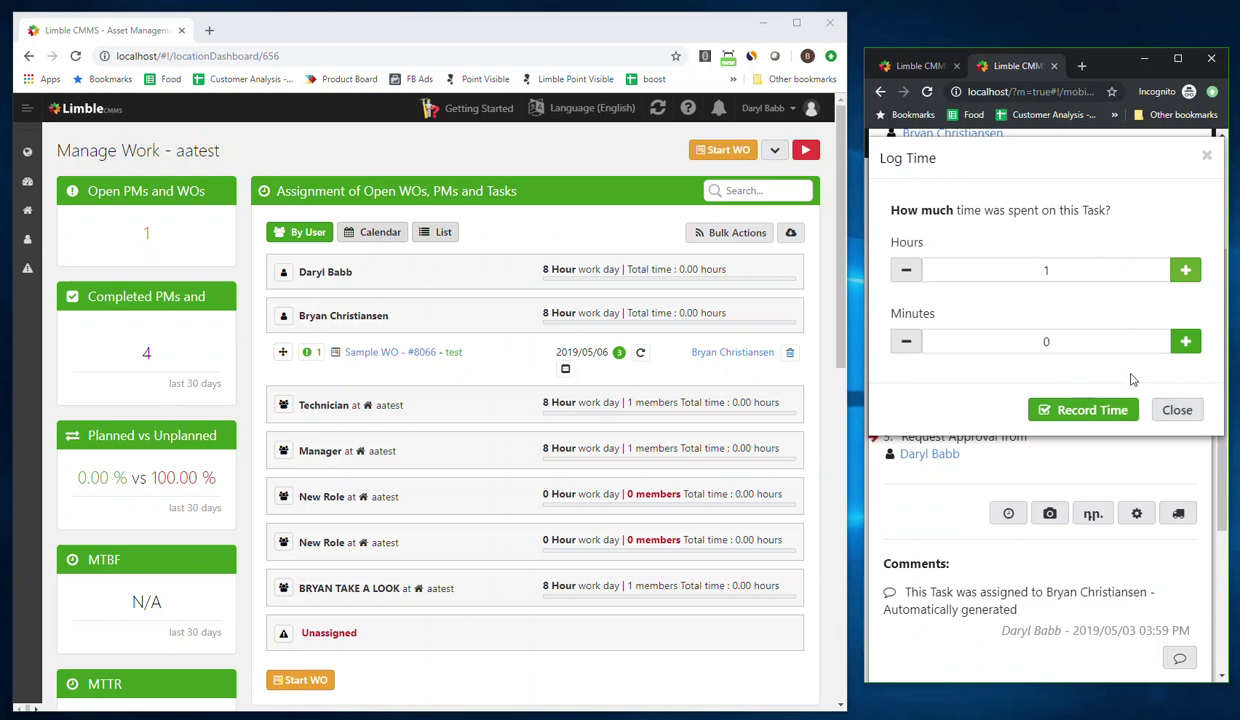
click(1083, 410)
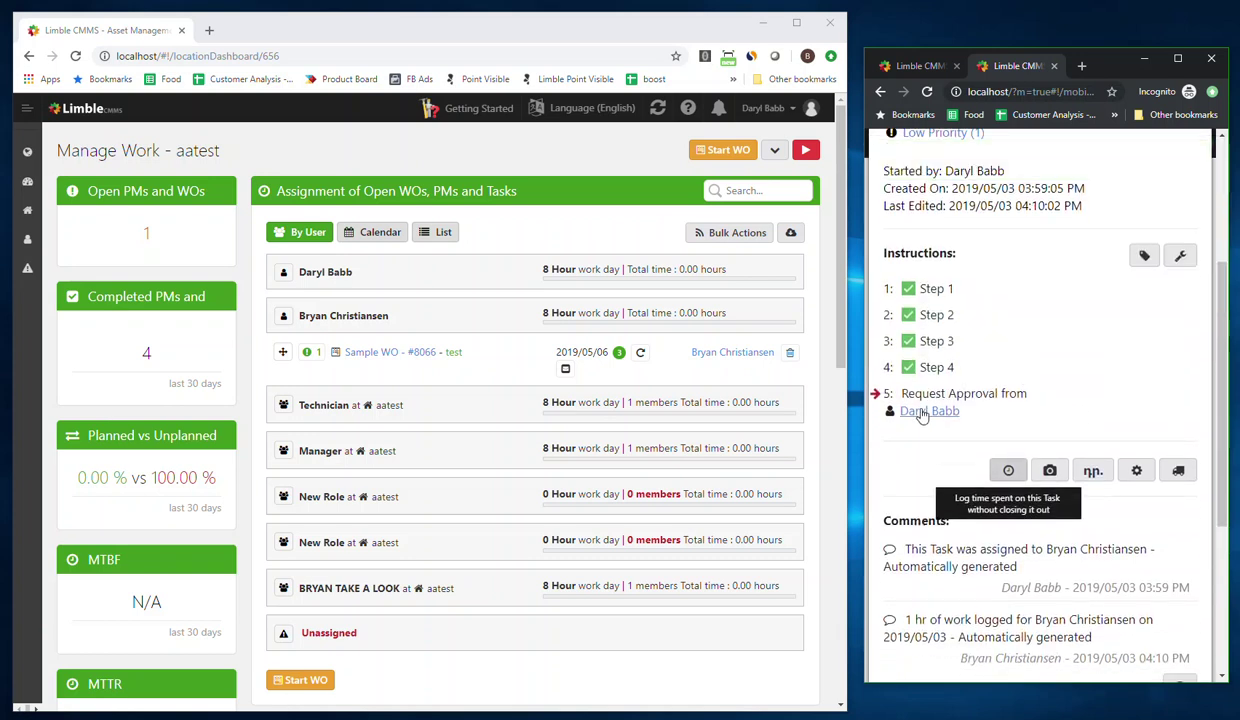
Step: Send the task for approval and refresh the dashboard data
click(915, 411)
click(1112, 268)
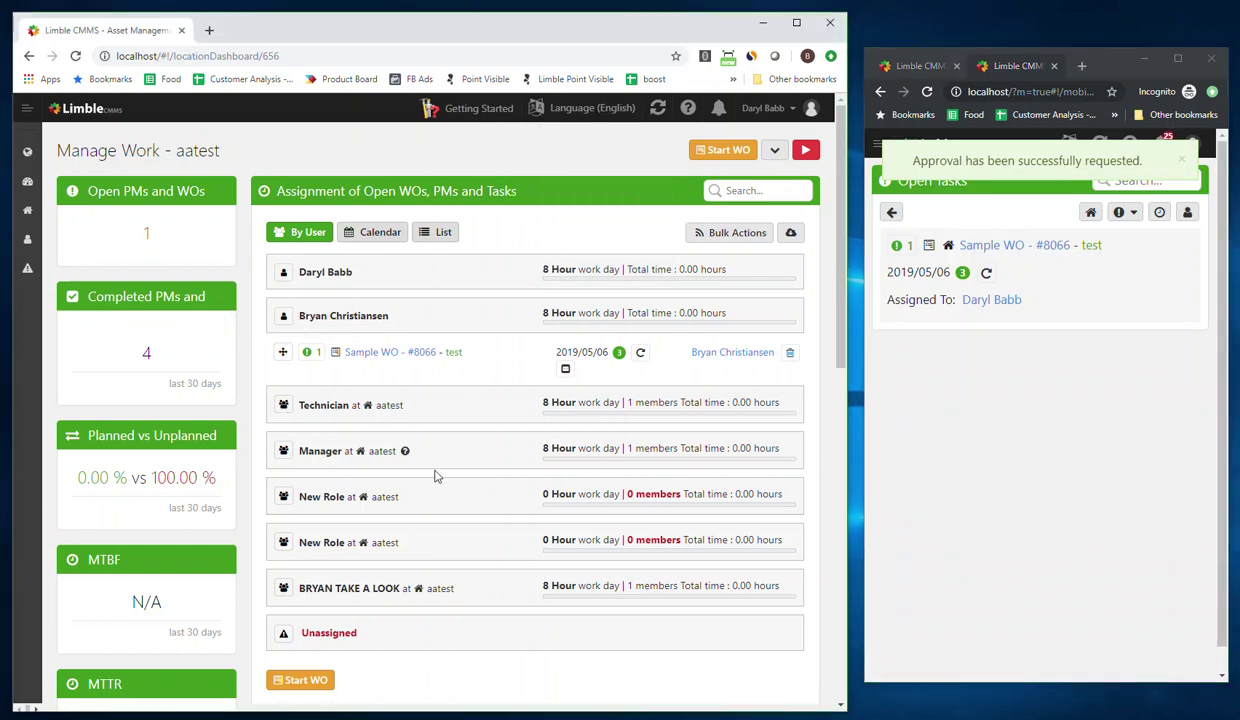
click(660, 110)
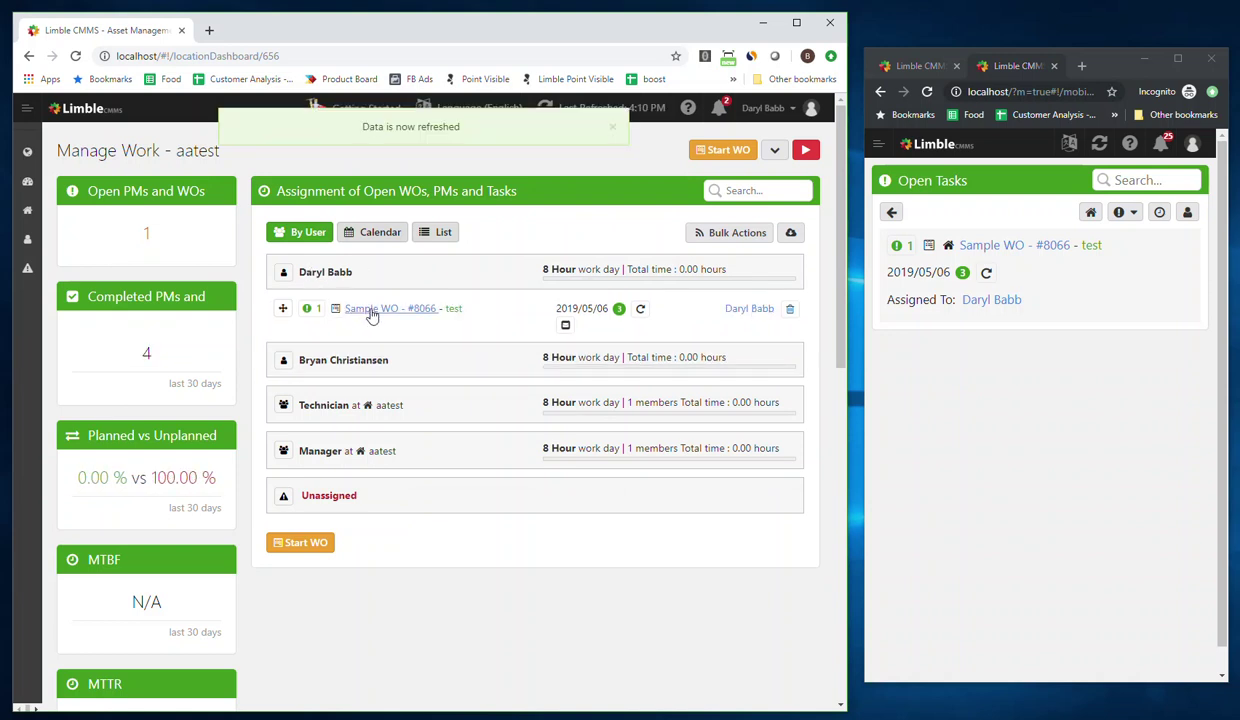
Step: Open Sample WO #8066 and hand-draw a signature in step 5's approval pad
click(367, 312)
scroll(128, 390, down, 2)
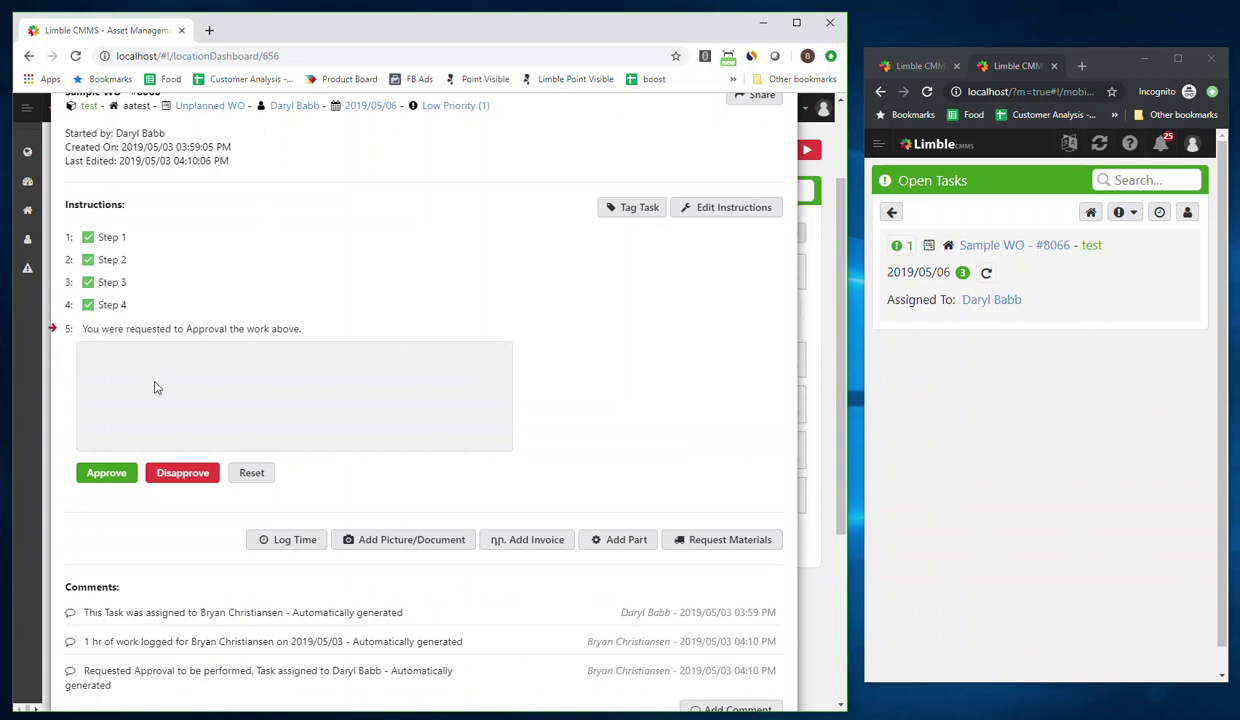
mouse_move(149, 355)
mouse_down()
mouse_move(126, 428)
mouse_move(176, 366)
mouse_move(114, 430)
mouse_up()
mouse_move(200, 400)
mouse_down()
mouse_move(271, 410)
mouse_move(250, 437)
mouse_up()
drag(296, 358, 288, 440)
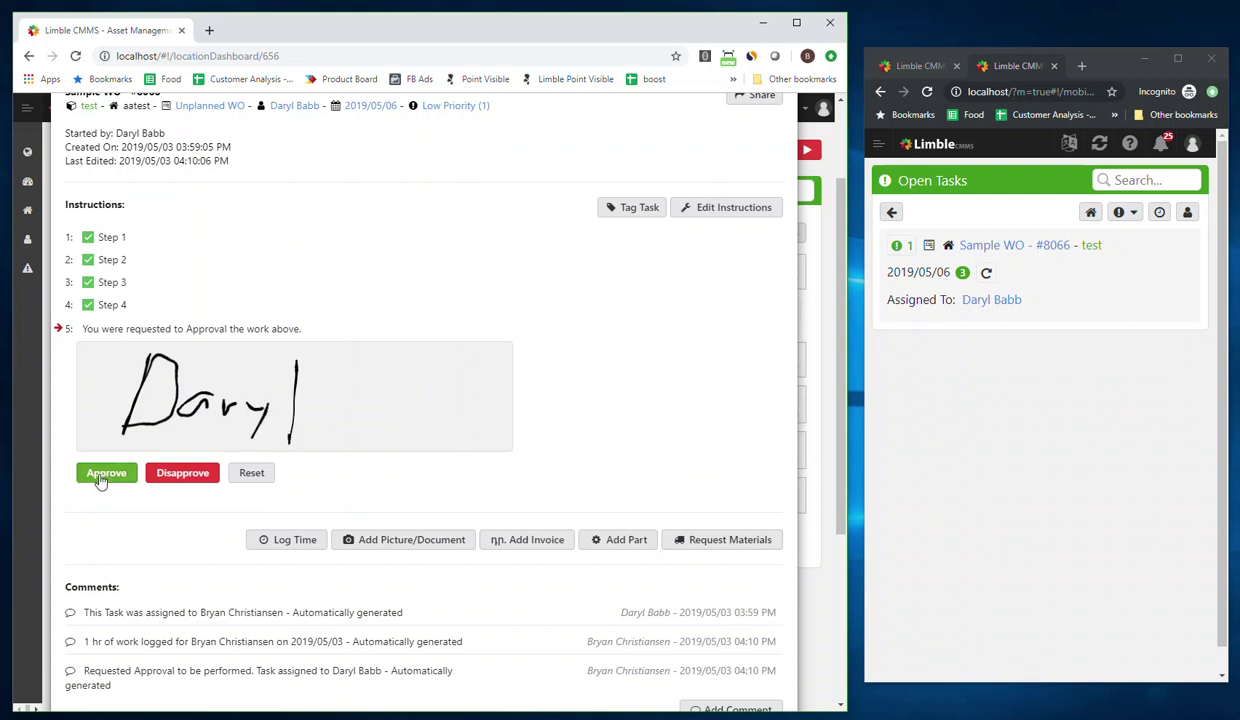
Step: Disapprove the request with the reason 'The work wasn't good enough'
click(183, 483)
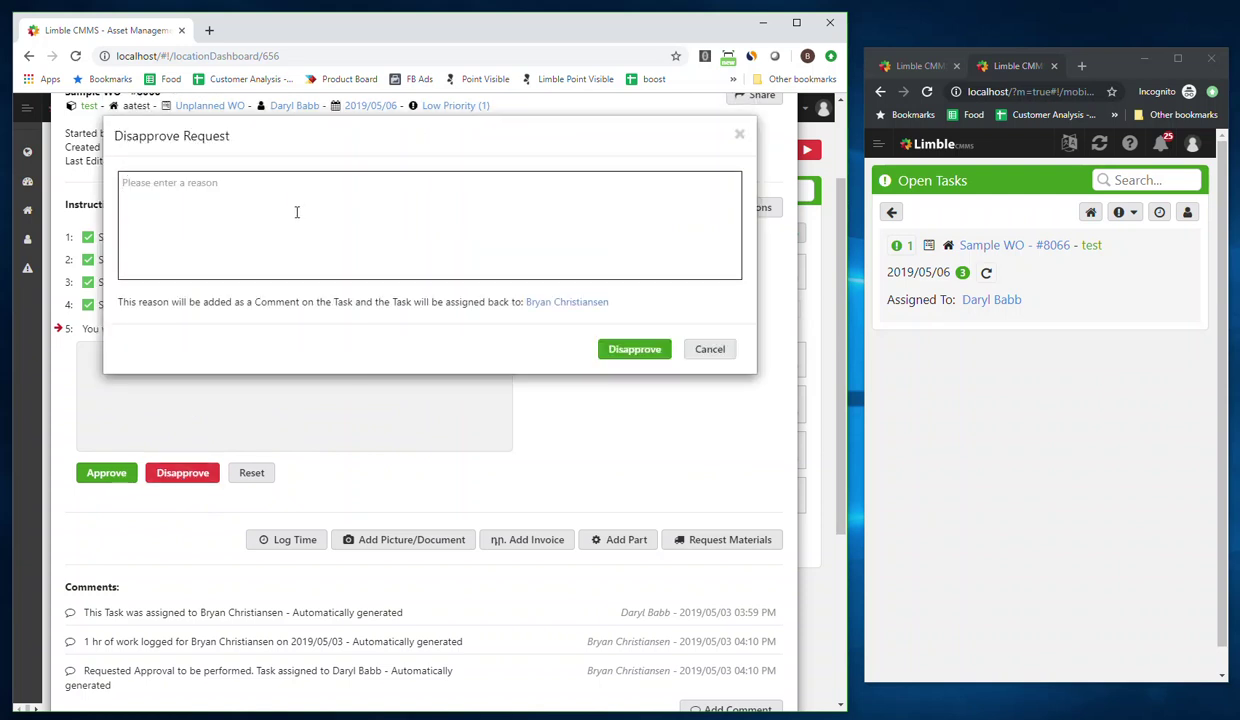
text(The work wasn't good enough)
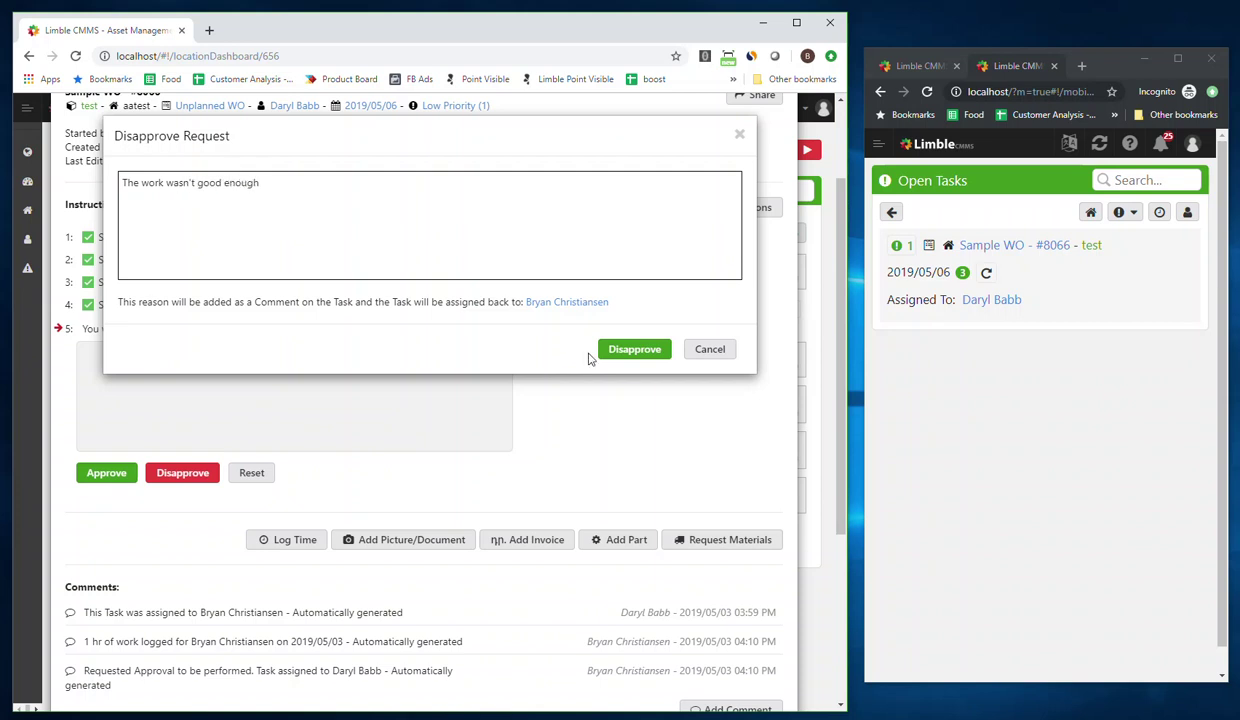
click(622, 352)
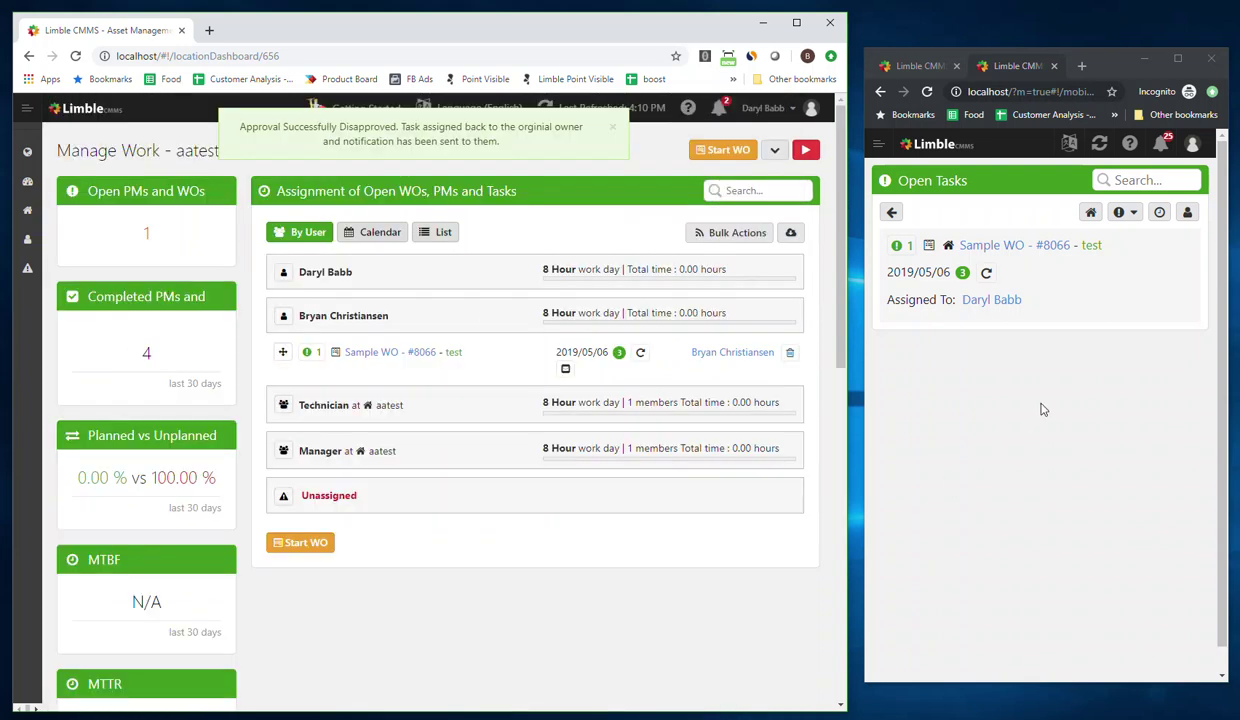
click(1010, 395)
Step: Refresh the technician's task list and open Sample WO #8066 to see the disapproval reason
click(1099, 144)
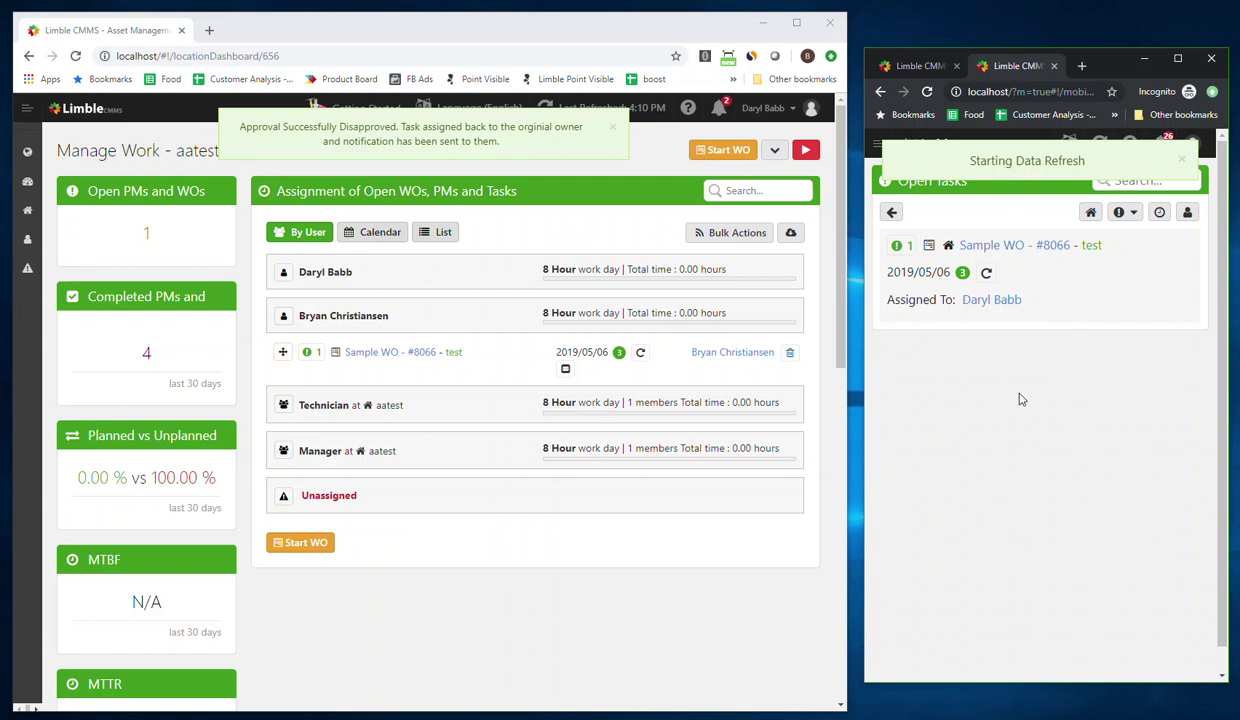
click(1033, 247)
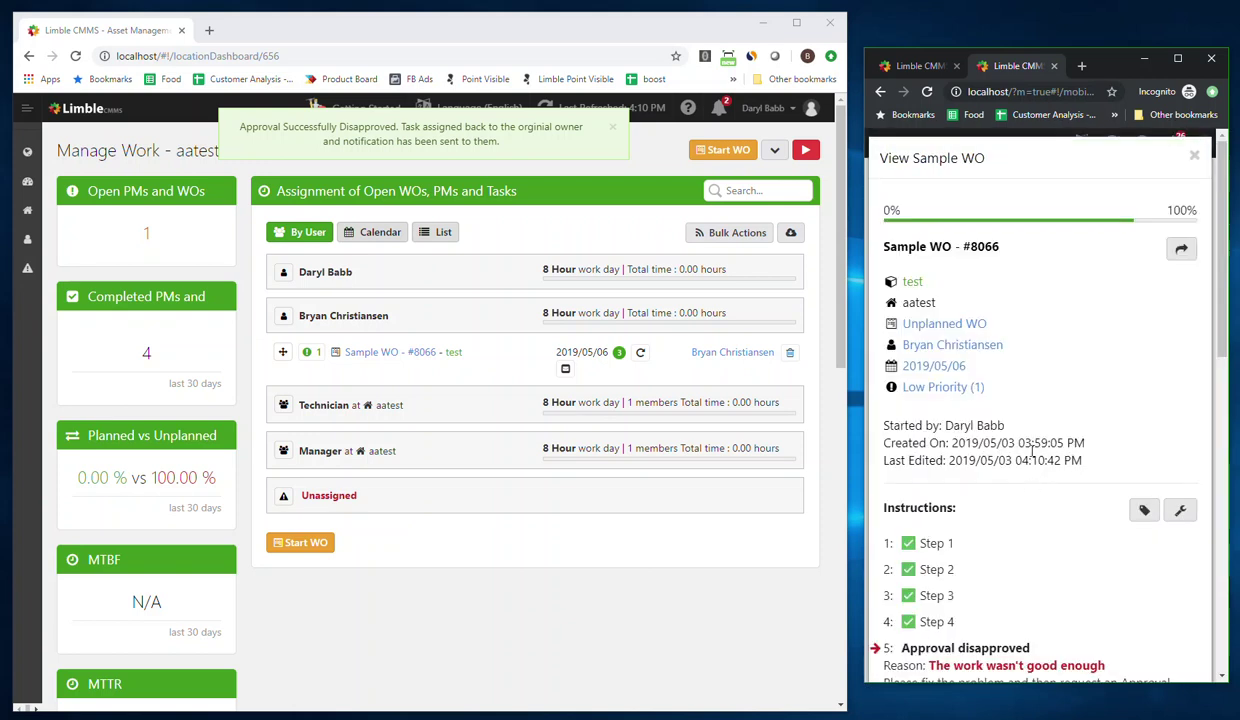
scroll(1024, 285, down, 5)
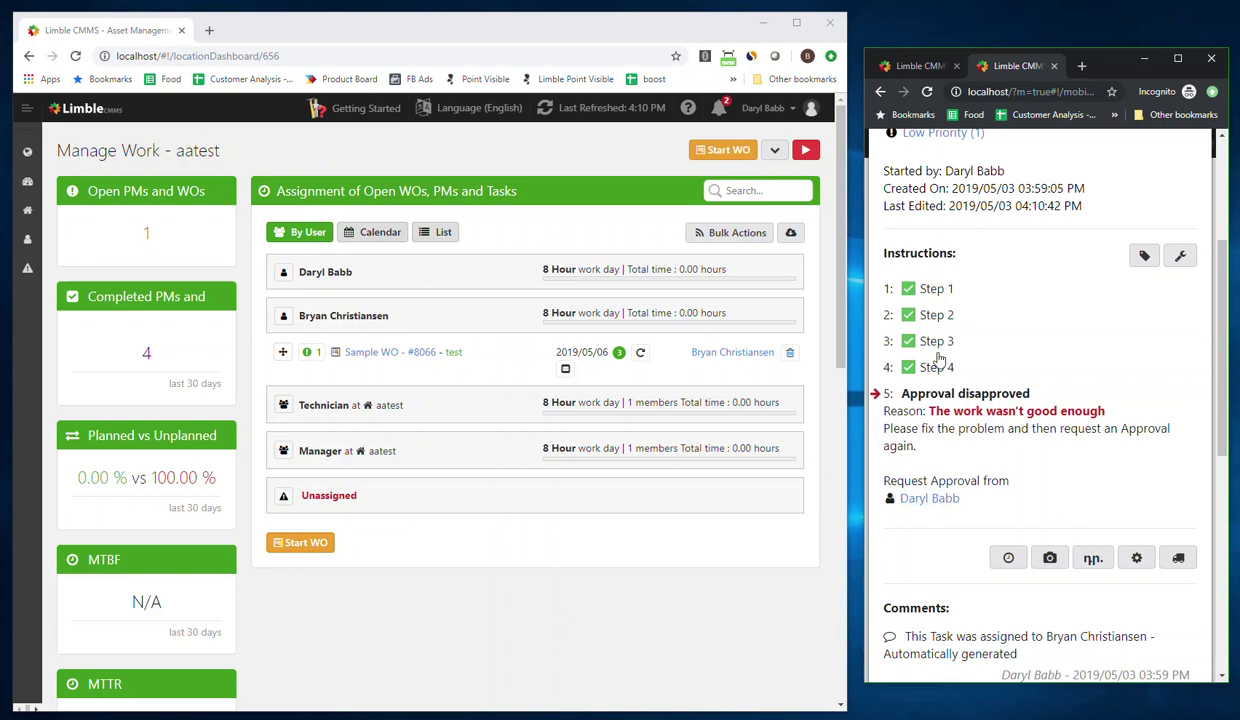
Step: Re-send Sample WO #8066 for approval and refresh the dashboard data
click(927, 500)
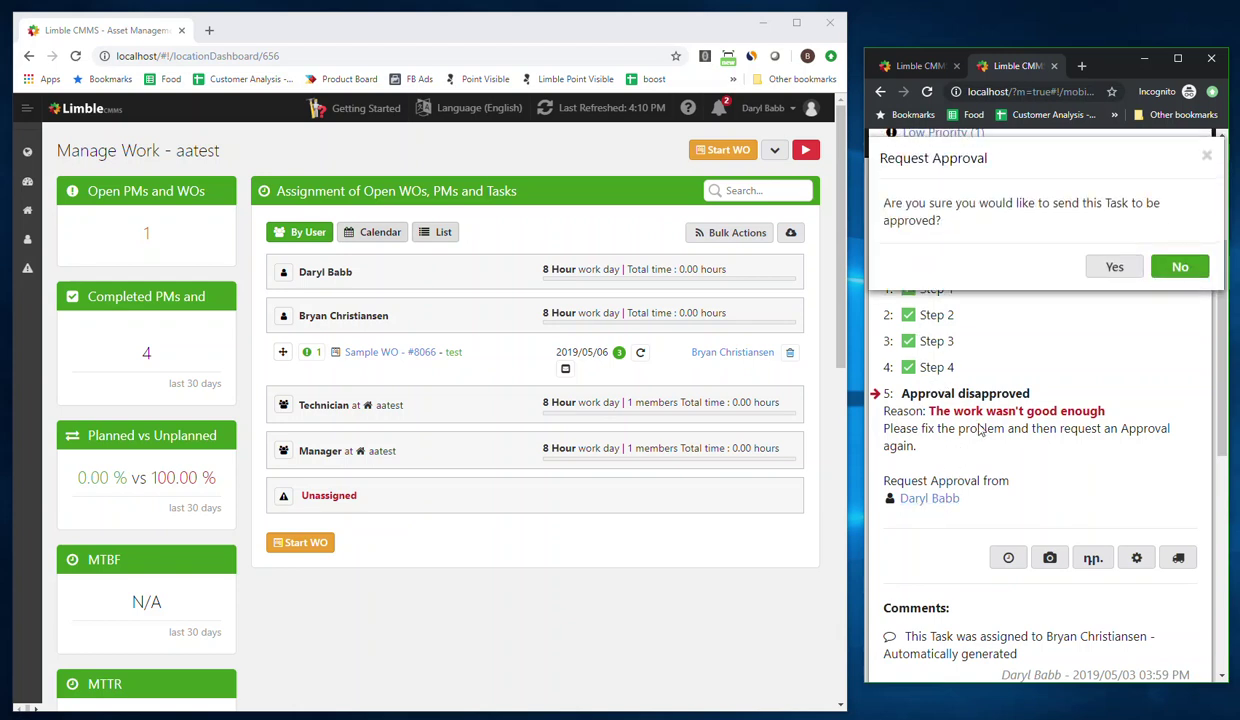
click(1107, 276)
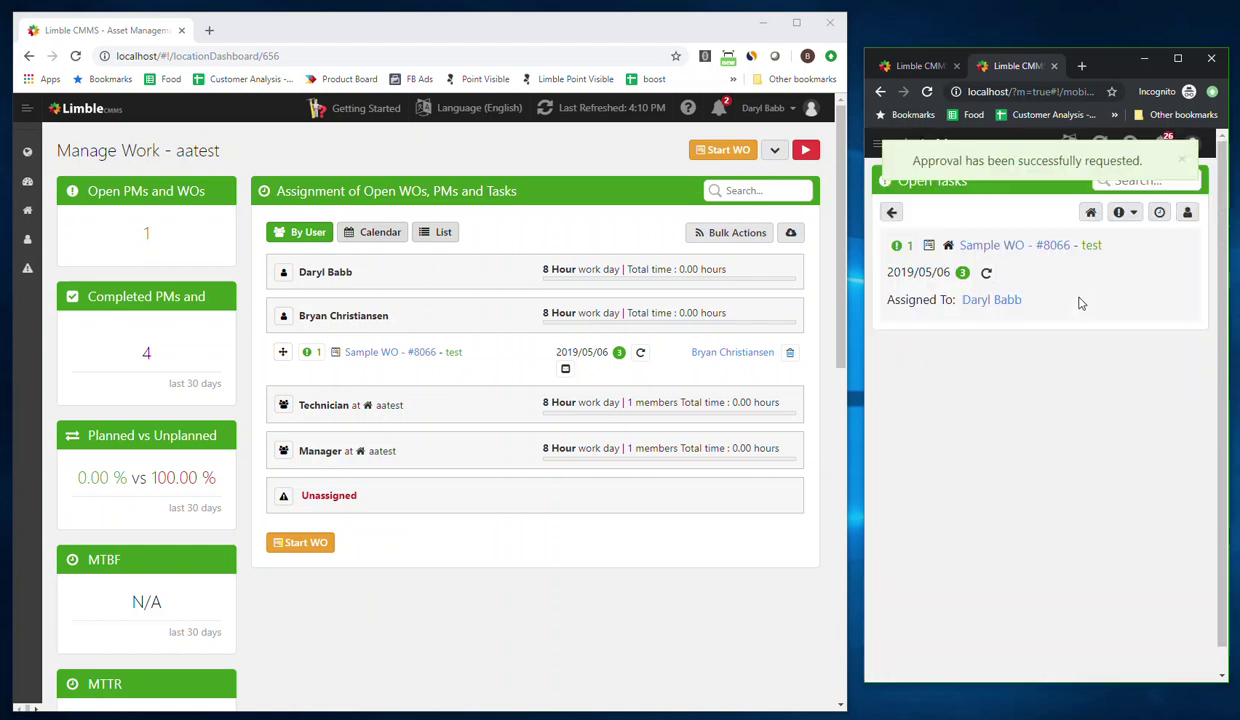
click(605, 107)
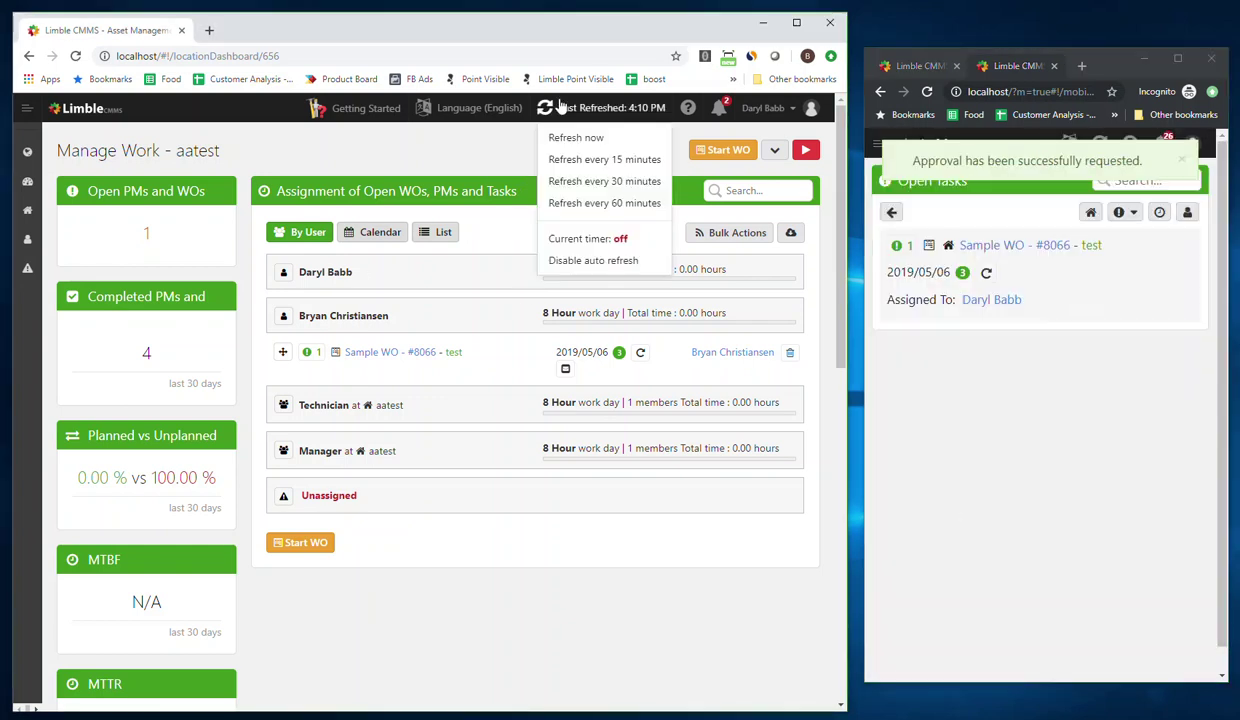
click(565, 133)
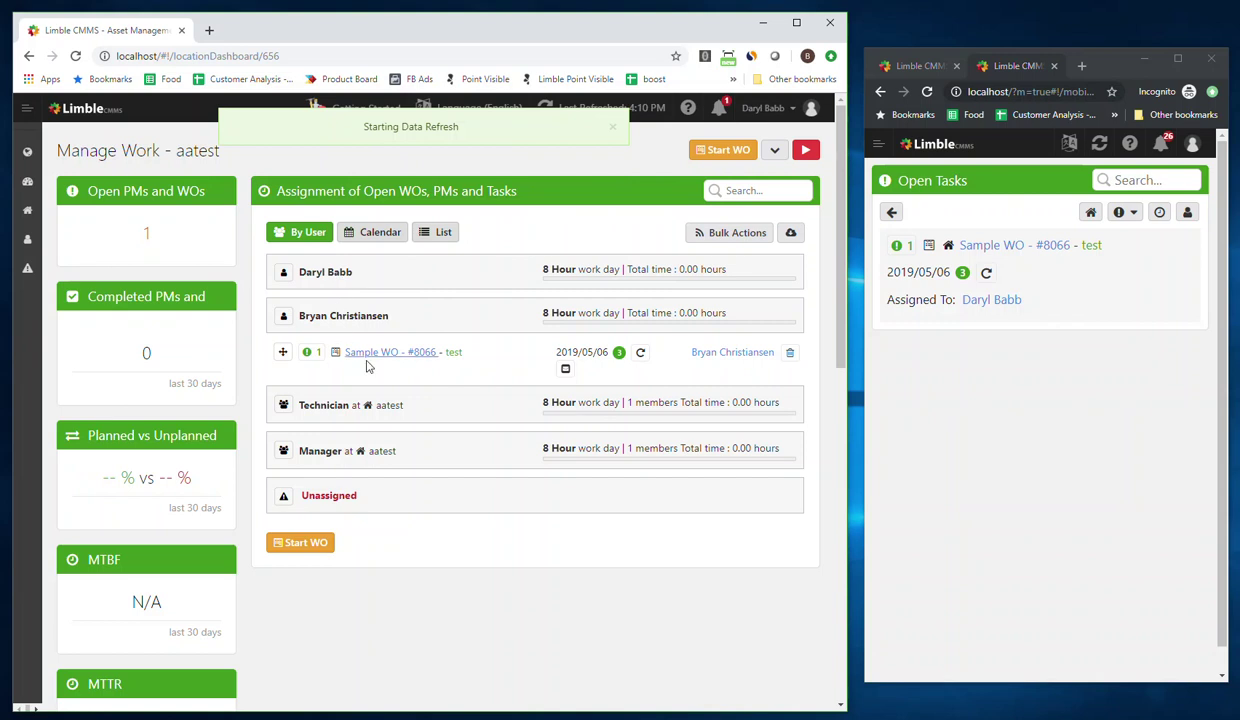
Step: Open Sample WO #8066, sign the approval pad, approve it and complete the task
click(366, 309)
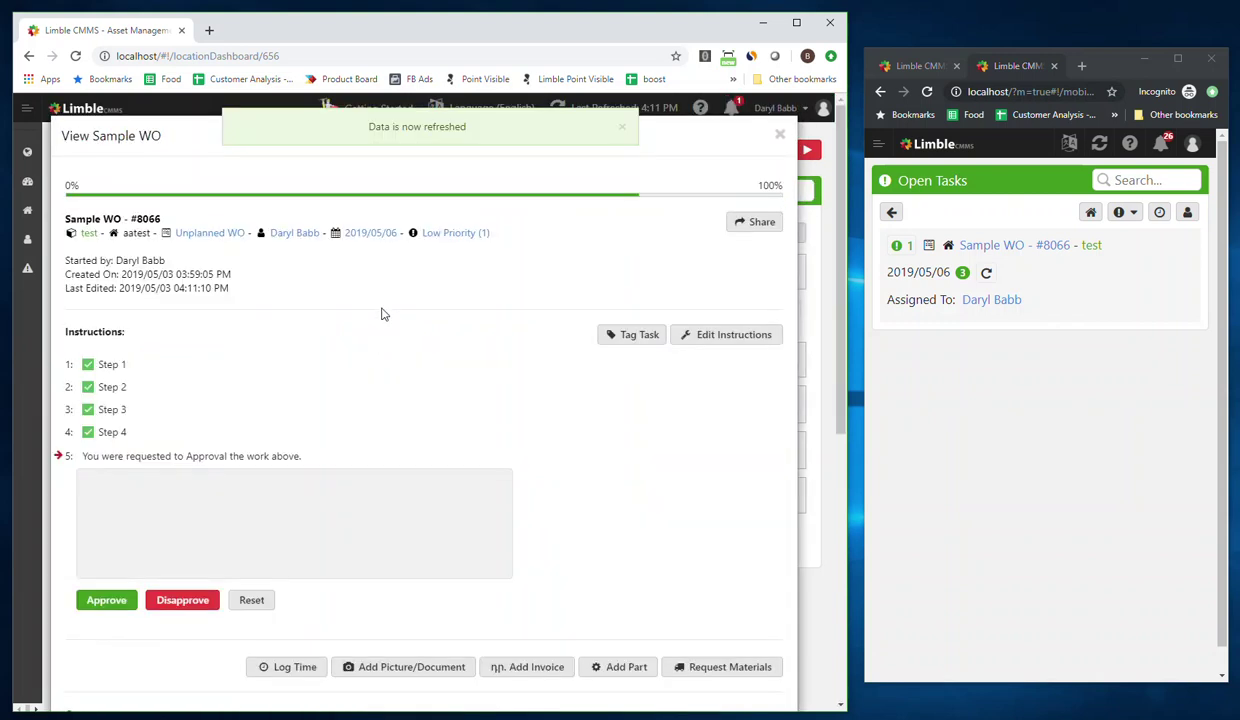
scroll(368, 293, down, 1)
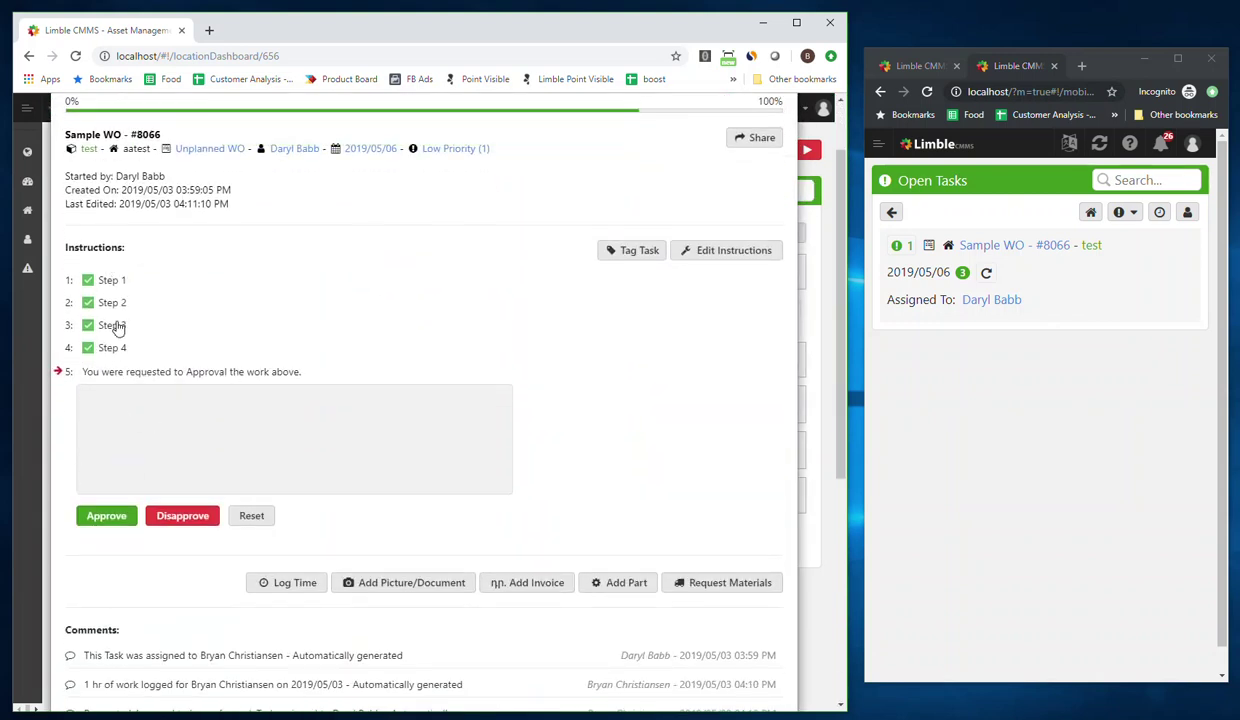
mouse_move(139, 414)
mouse_down()
mouse_move(111, 471)
mouse_move(155, 445)
mouse_move(112, 476)
mouse_up()
mouse_move(182, 440)
mouse_down()
mouse_move(180, 457)
mouse_move(170, 452)
mouse_move(249, 454)
mouse_move(223, 488)
mouse_up()
drag(273, 414, 278, 485)
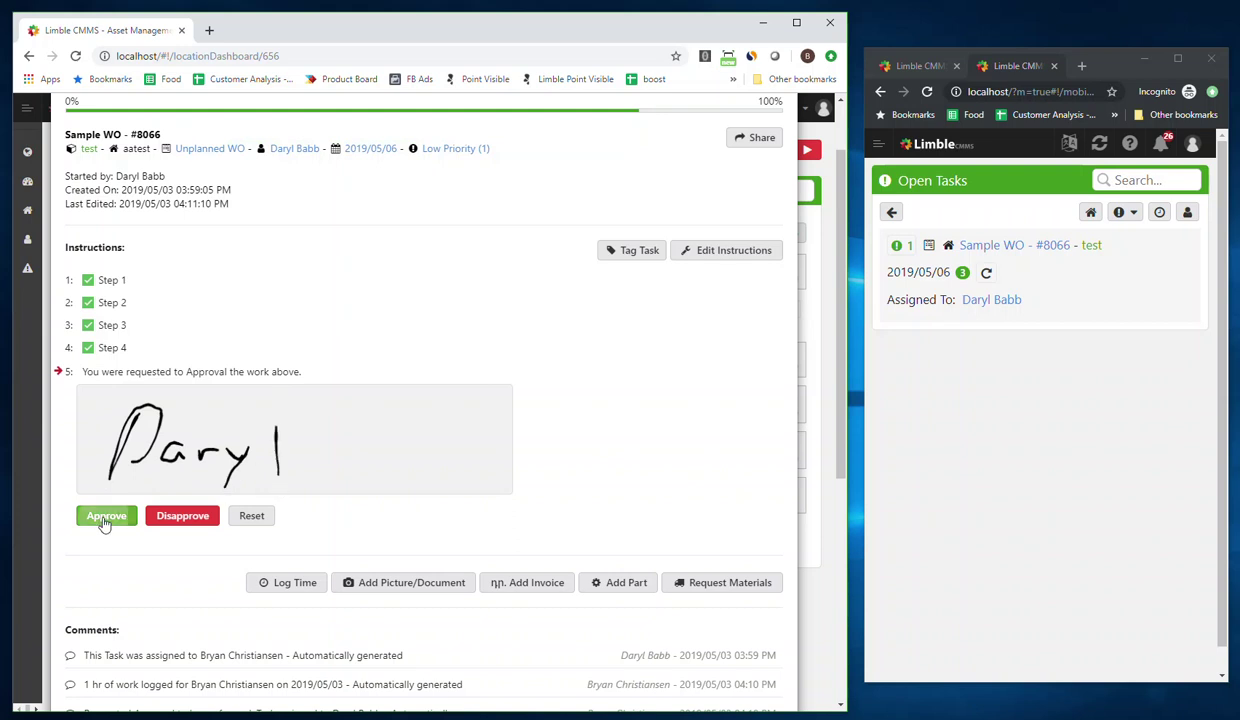
click(103, 517)
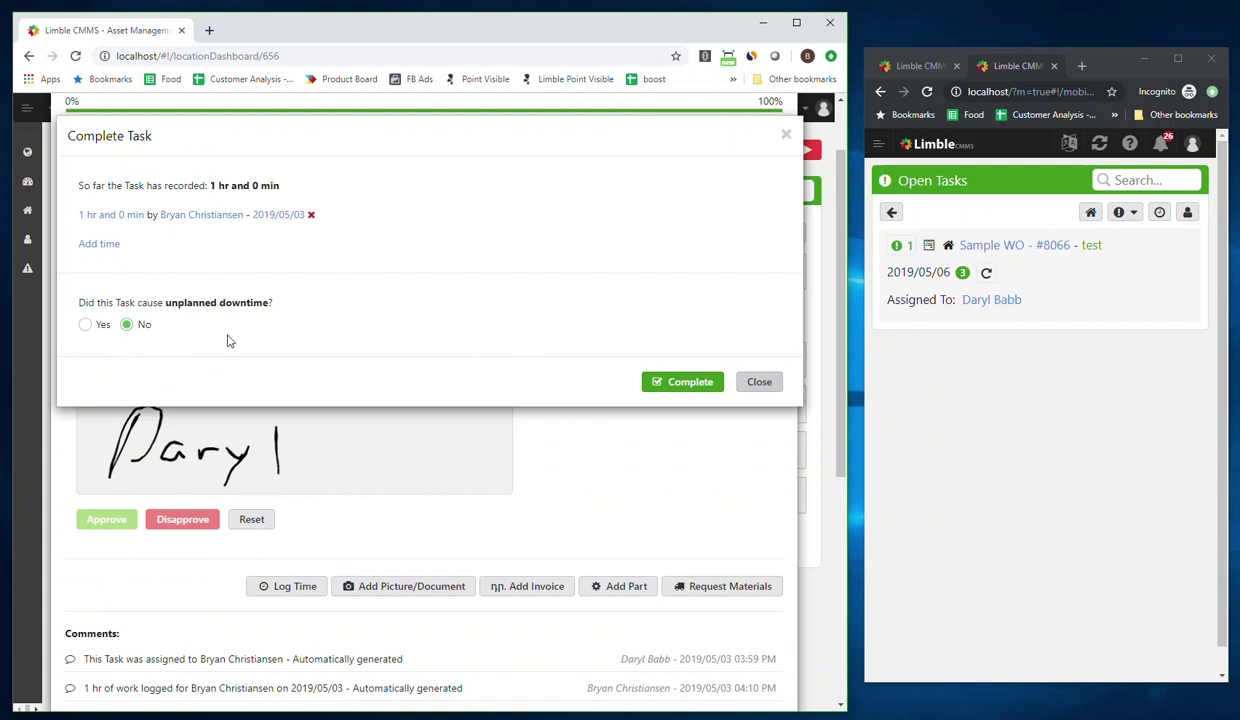
click(692, 383)
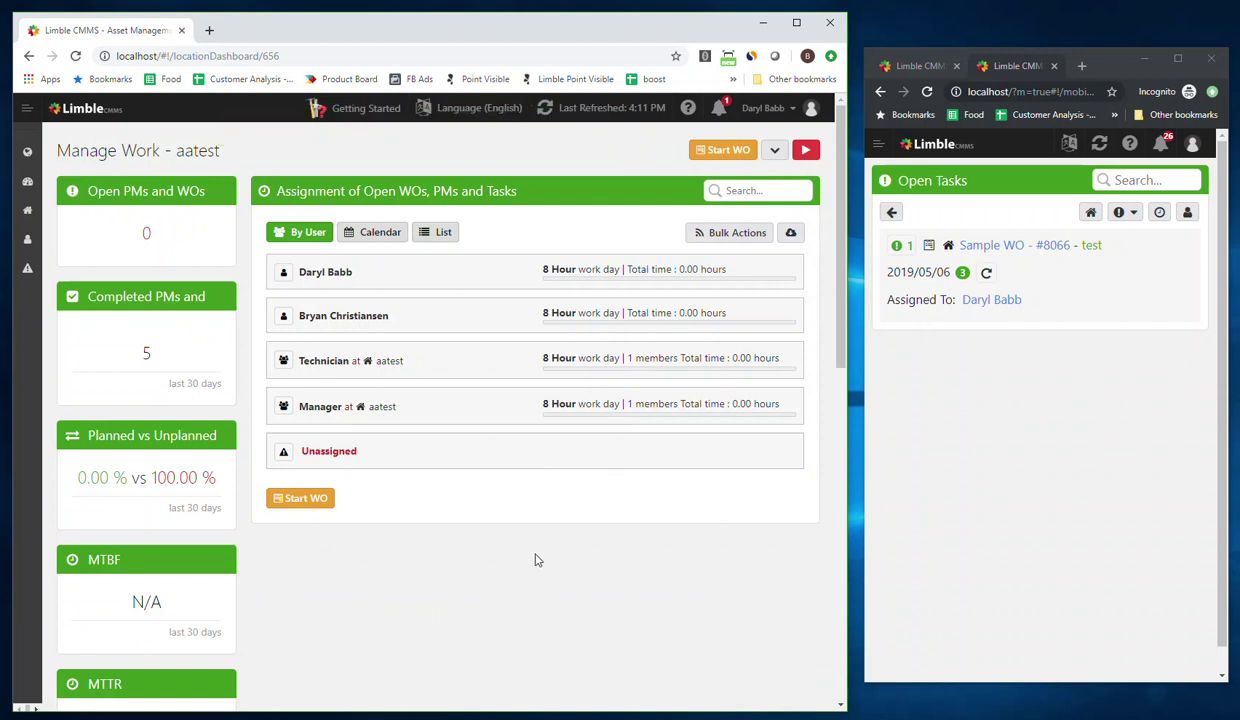
Step: Start a new work order for the test asset and assign it to a user
click(300, 498)
click(232, 209)
click(232, 209)
click(167, 273)
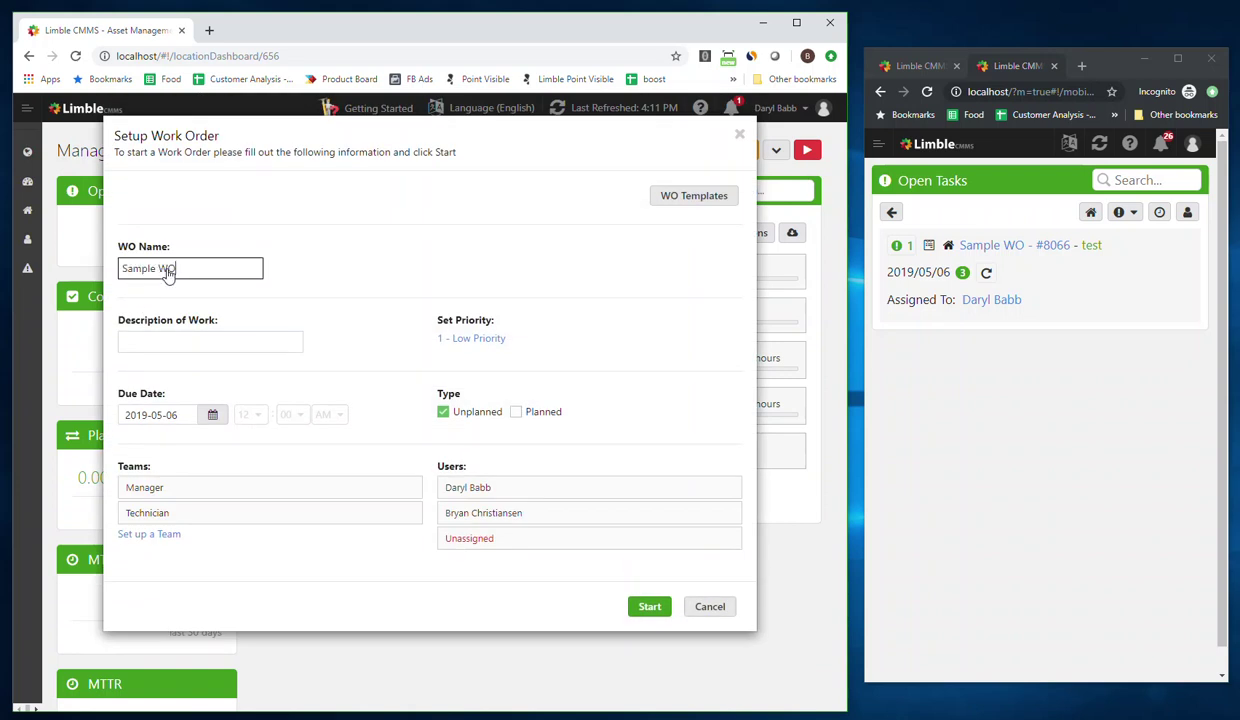
click(545, 490)
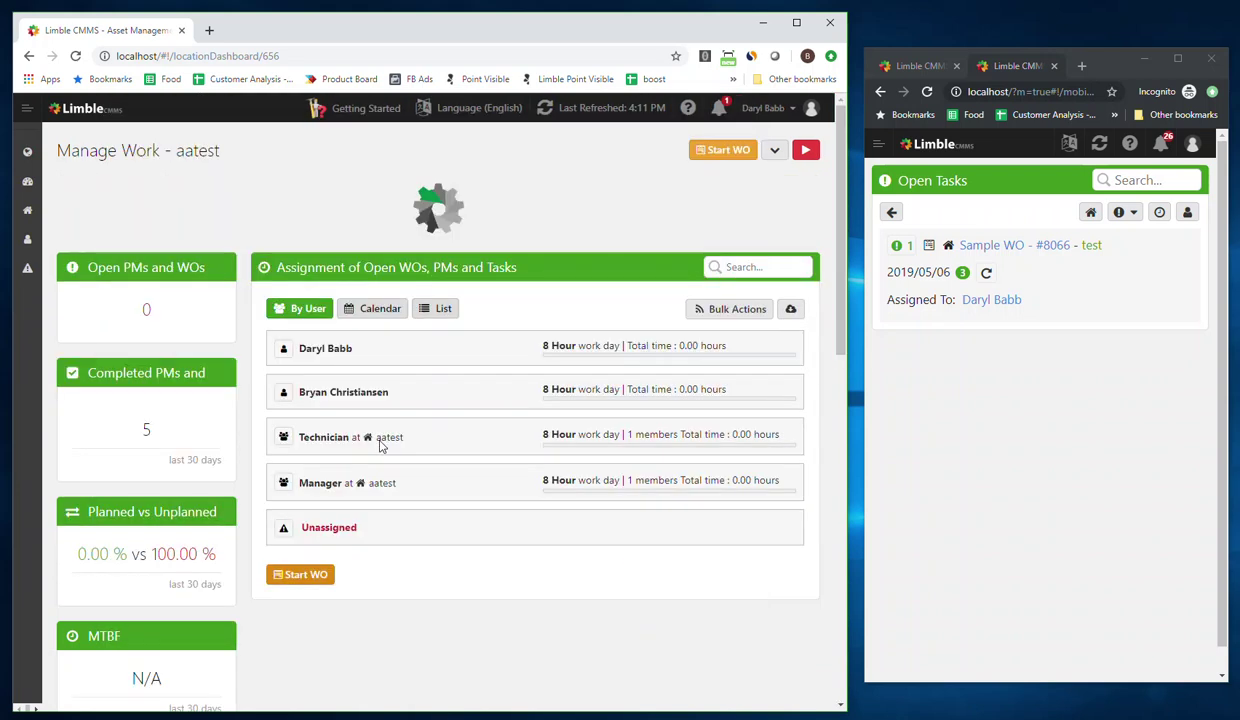
Step: Replace the default instruction with Step 1 and add a duplicated Step 2
click(735, 333)
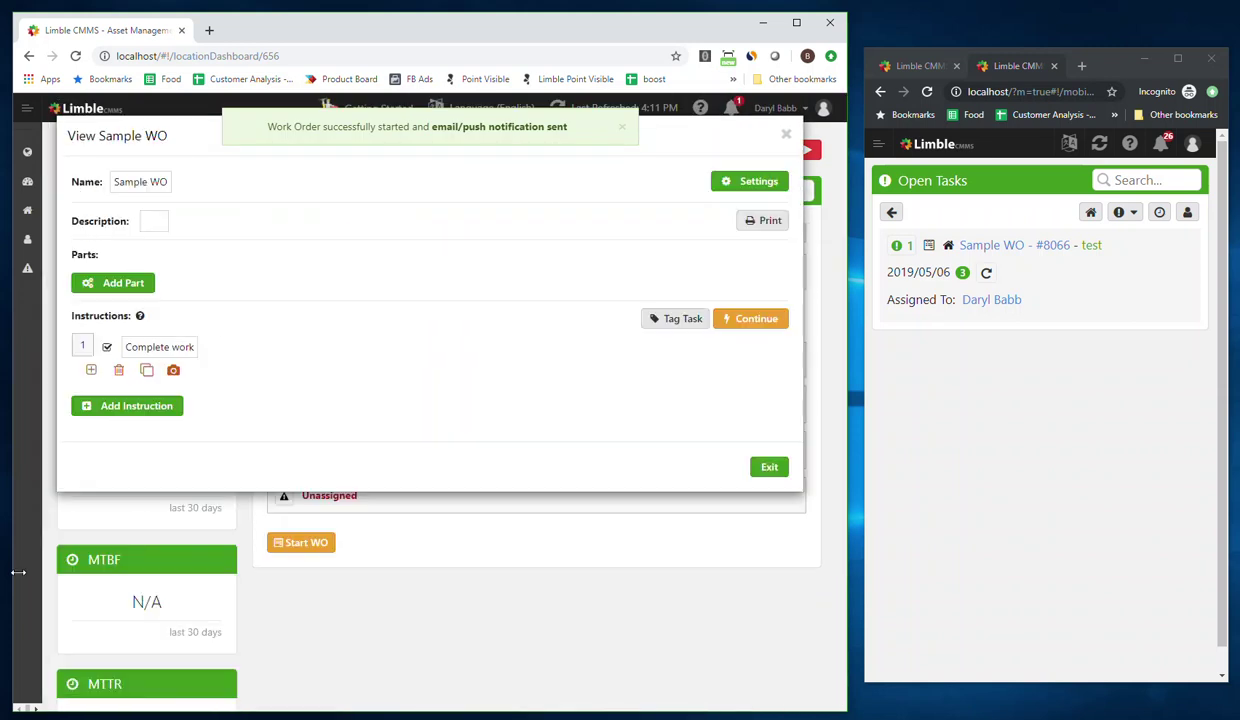
click(166, 347)
text(Step 1)
click(147, 369)
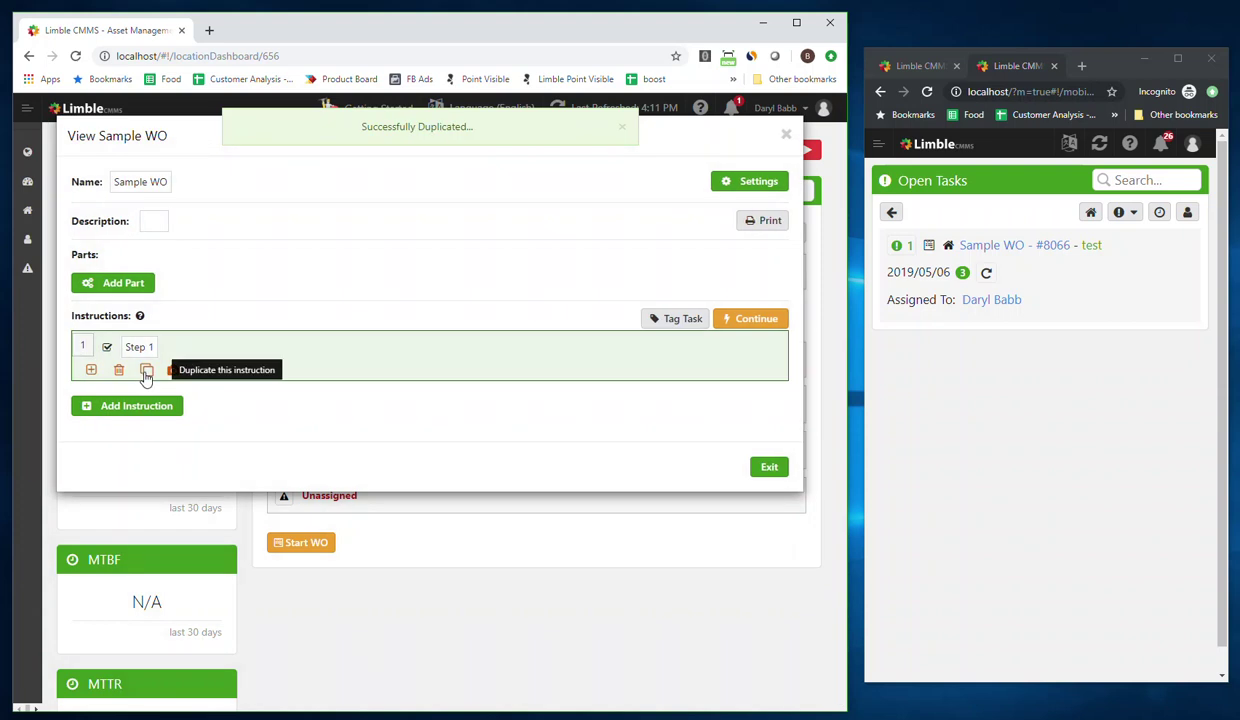
click(146, 397)
key(BackSpace)
text(2)
Step: Add a Request Approval step with the first listed user as approver
click(144, 460)
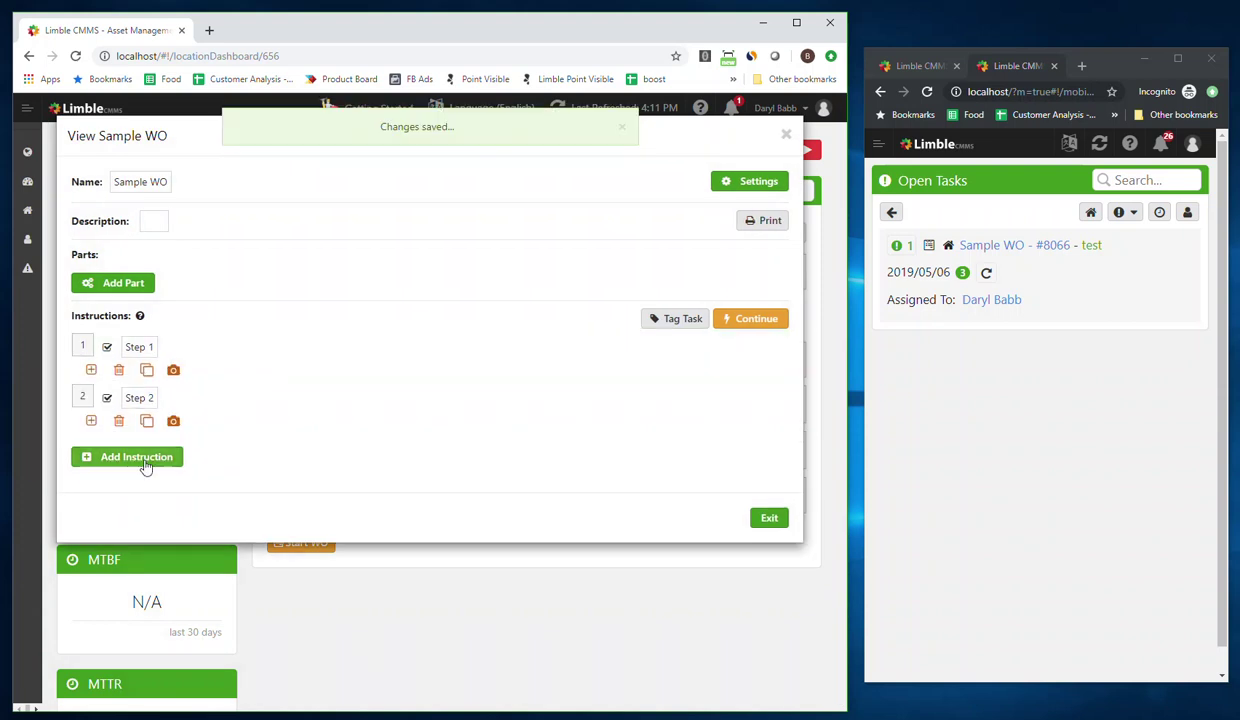
double_click(190, 458)
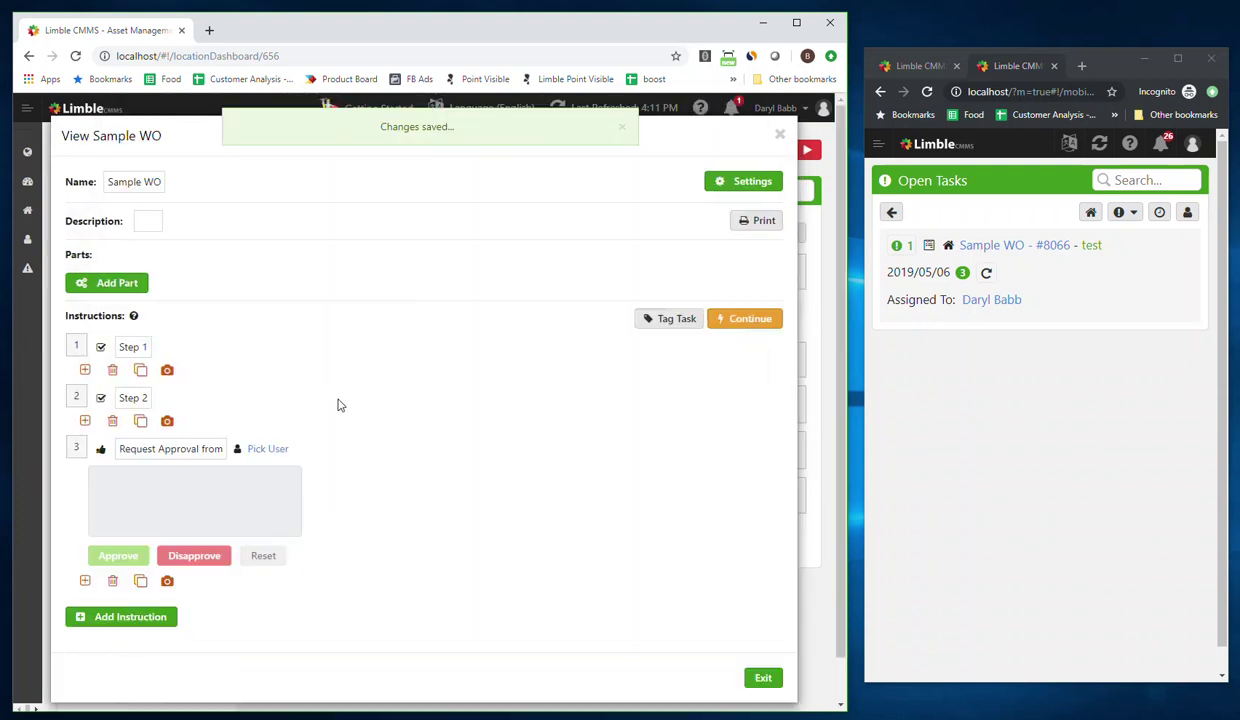
click(268, 449)
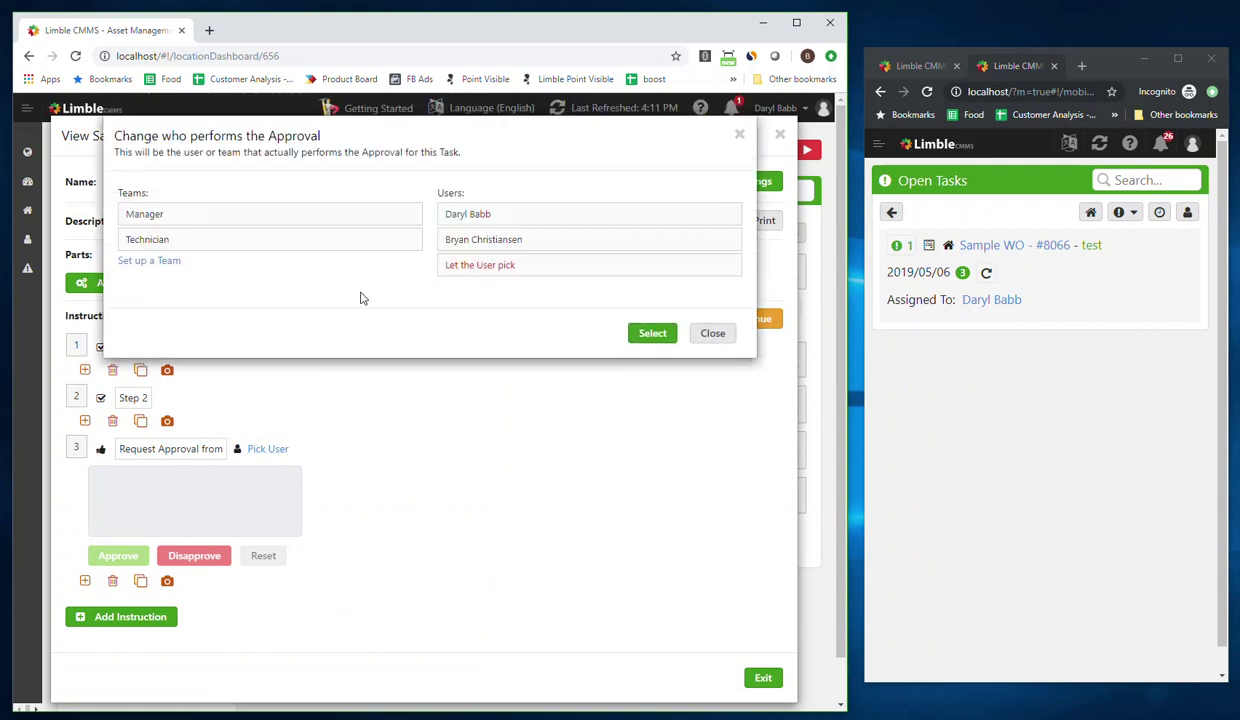
click(494, 216)
scroll(415, 487, down, 1)
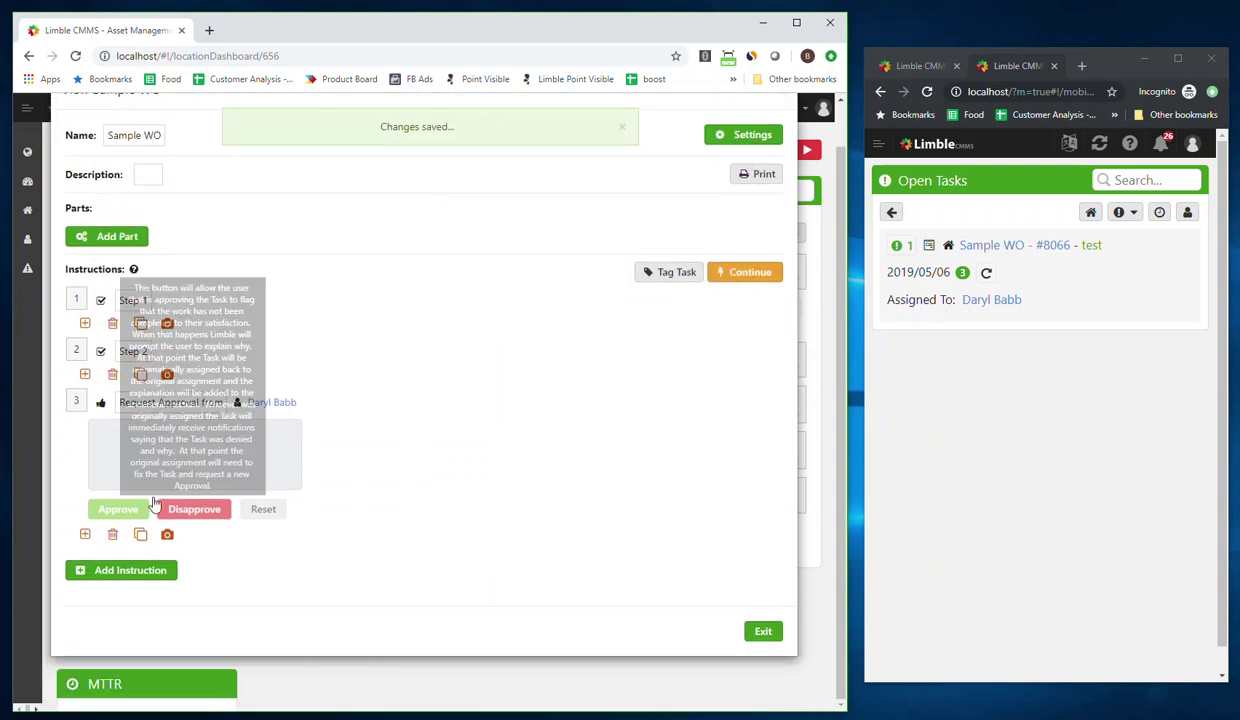
Step: Add checklist steps 4 (a note to the technician) and 5 ('and that'), then continue to the task
click(140, 573)
double_click(199, 184)
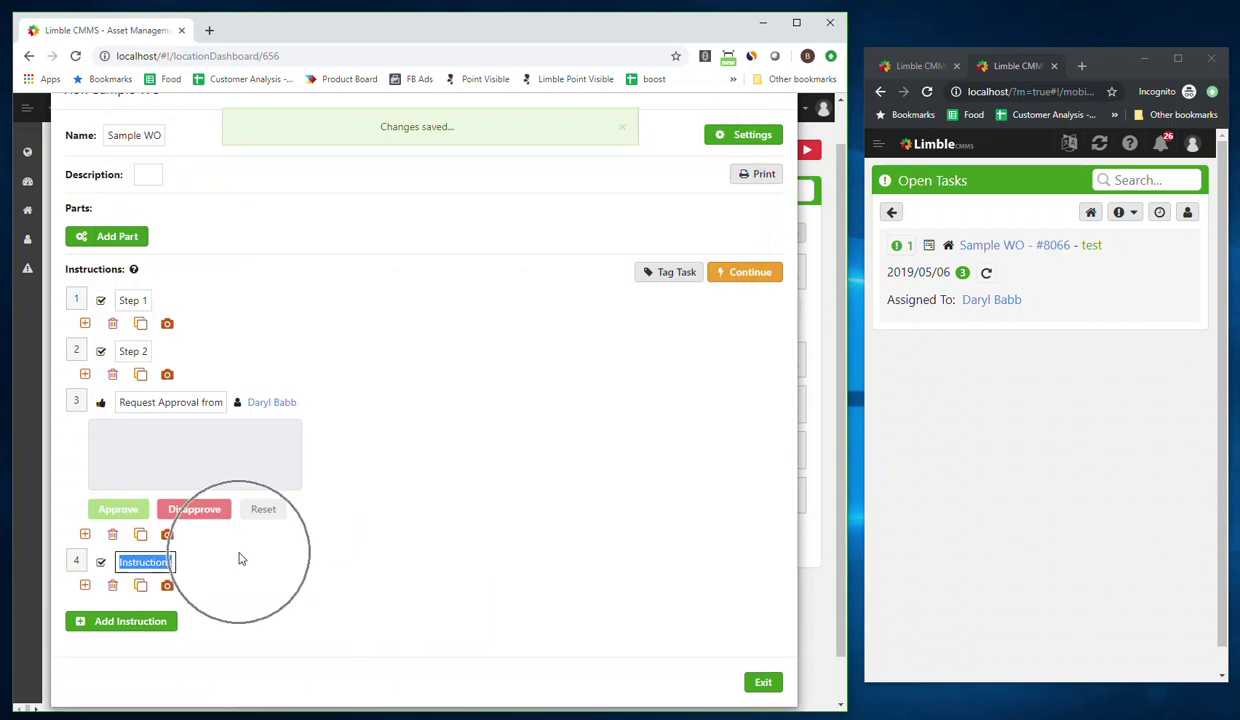
text(Daryl please do this)
click(317, 595)
click(172, 623)
double_click(250, 188)
text(and that)
click(588, 491)
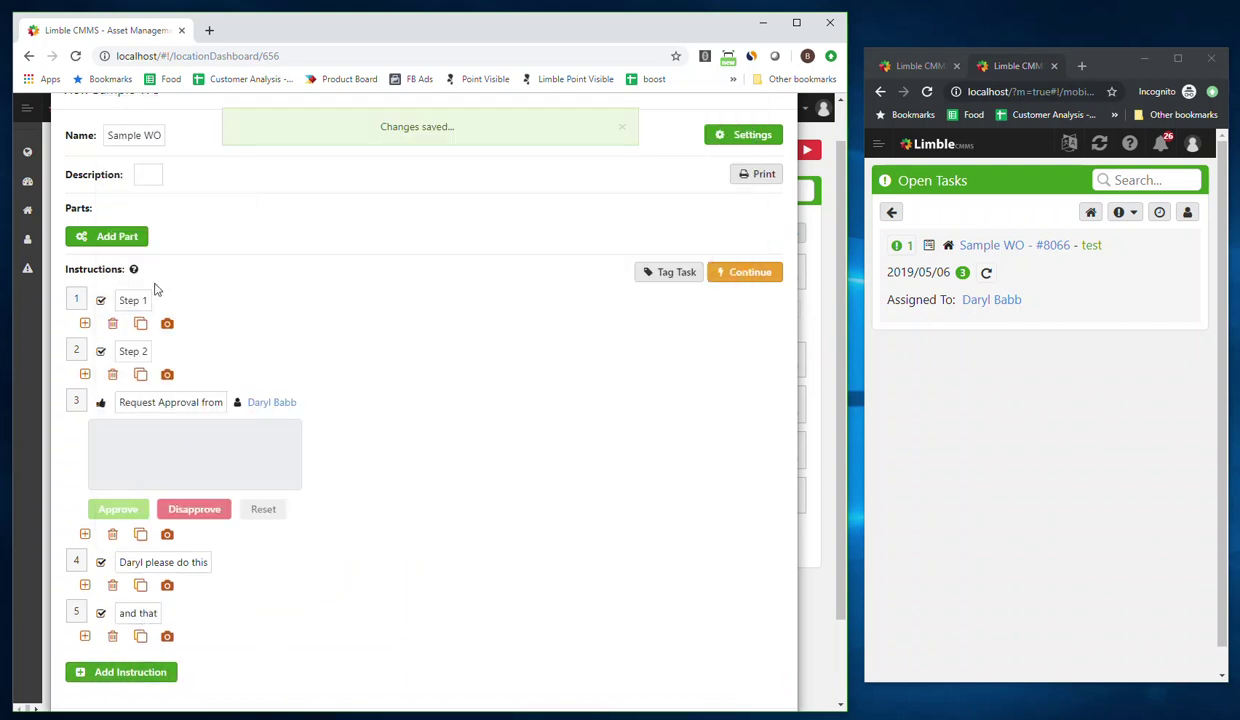
click(745, 272)
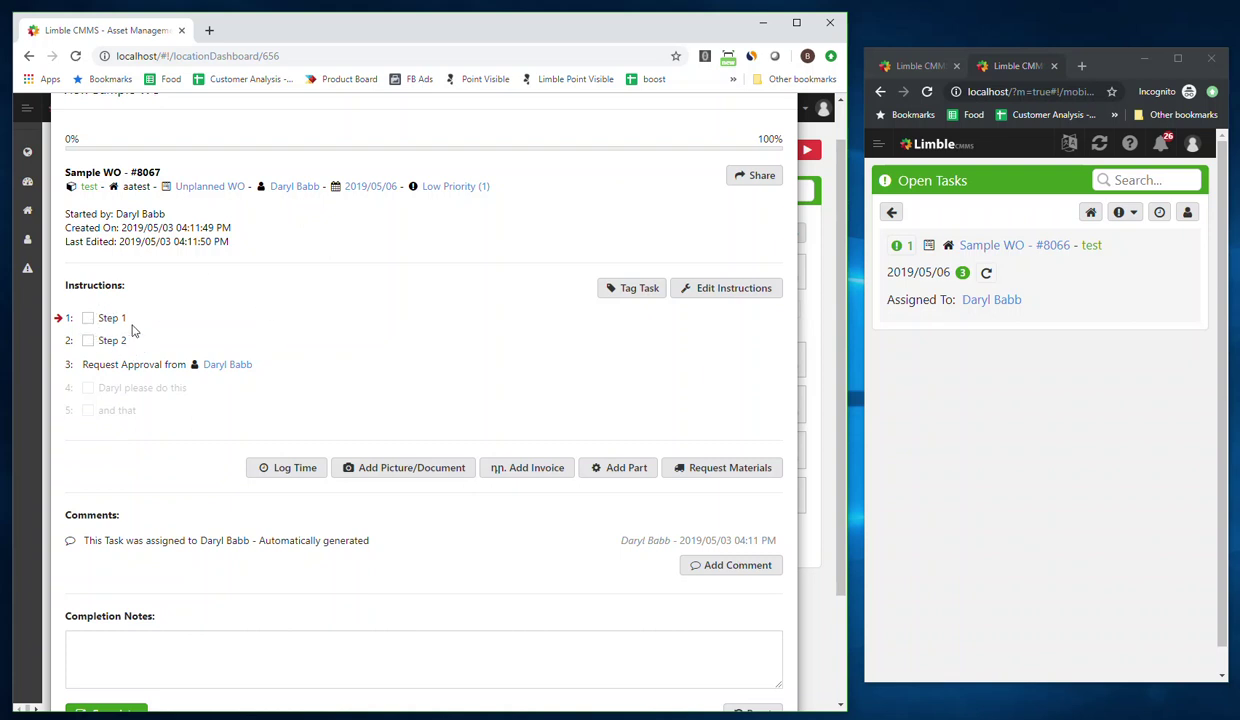
Step: Check off Steps 1 and 2 of Sample WO #8067 and send it for approval
click(88, 318)
click(89, 343)
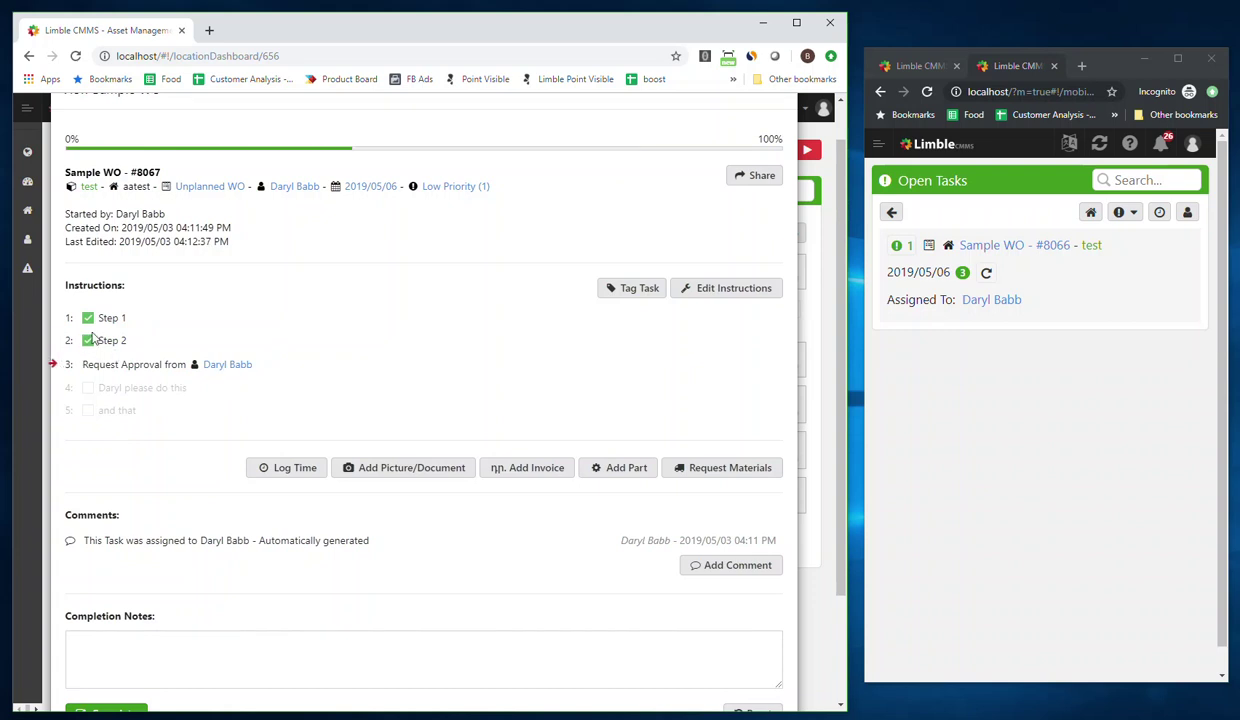
click(213, 364)
click(648, 250)
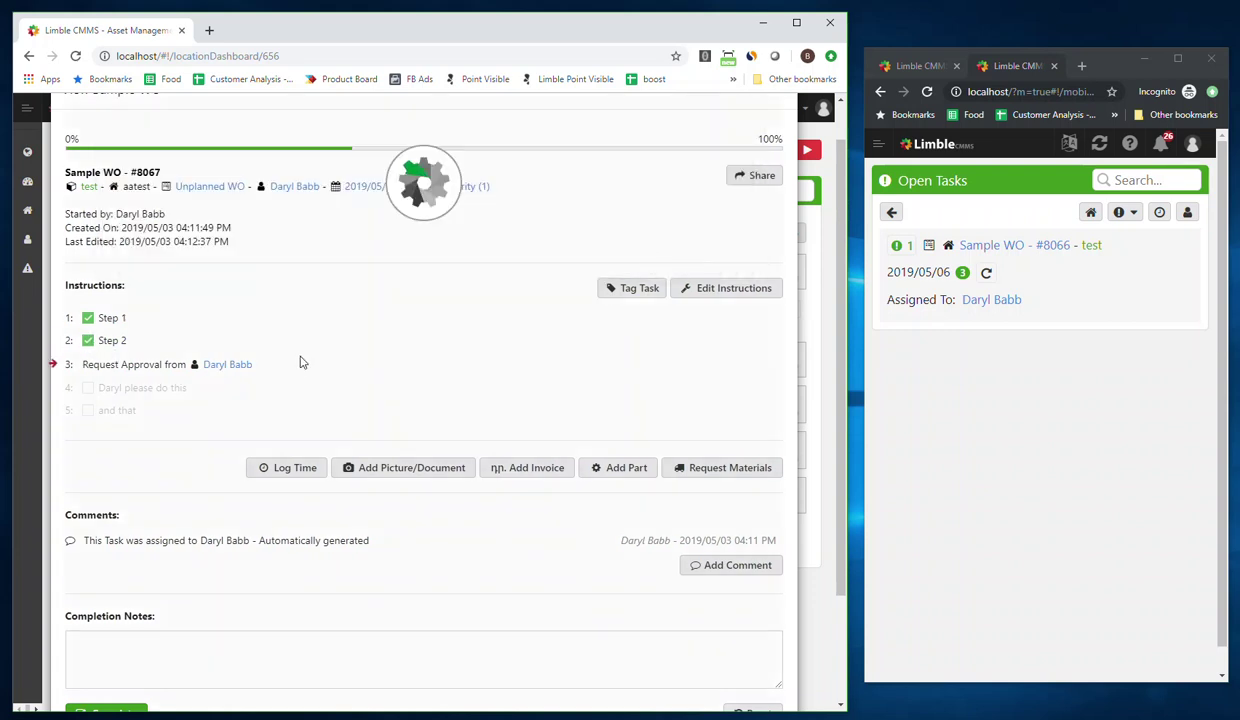
Step: Sign and approve the approval step, check off steps 4 and 5, and close the work order
mouse_move(128, 435)
mouse_down()
mouse_move(136, 402)
mouse_move(120, 450)
mouse_move(175, 422)
mouse_move(128, 440)
mouse_up()
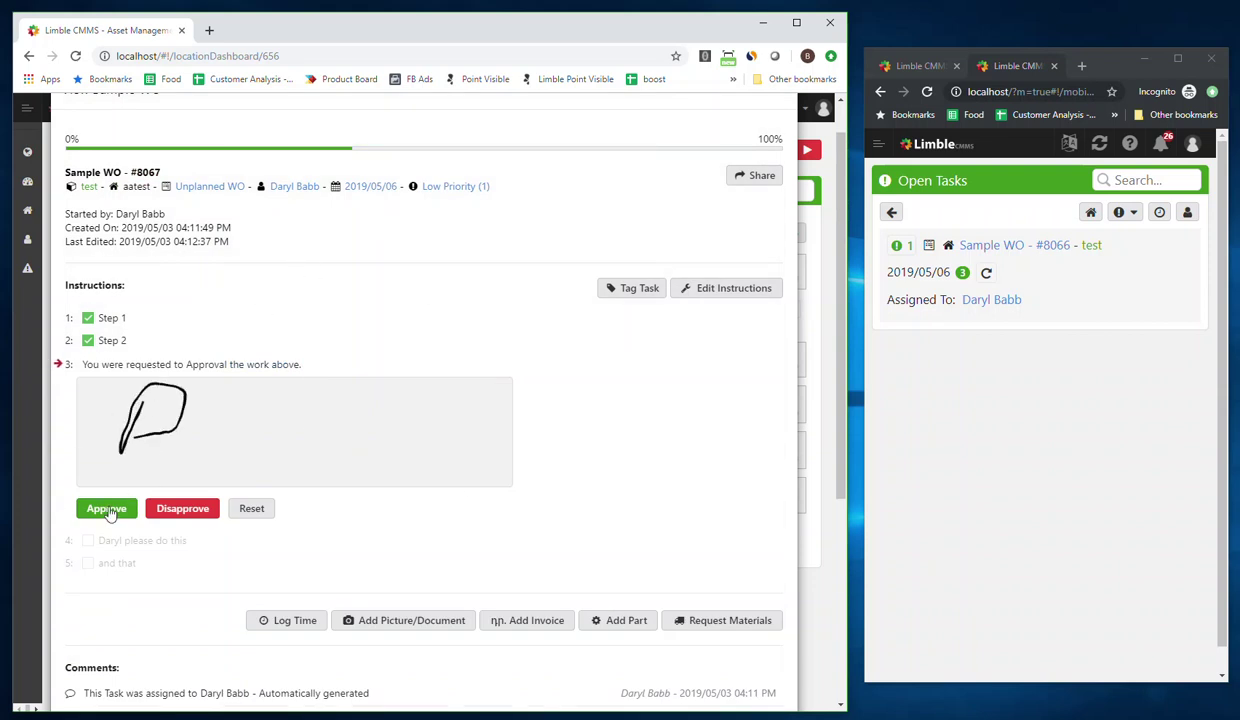
click(108, 507)
click(87, 543)
click(88, 566)
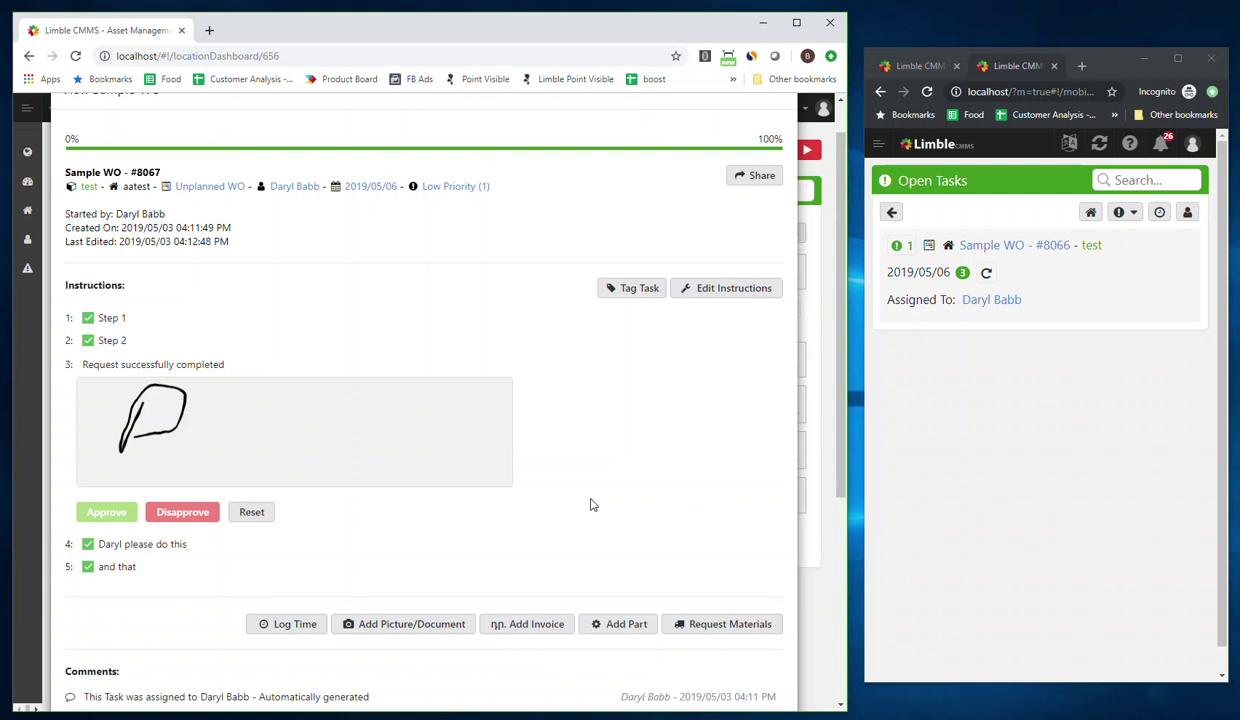
scroll(660, 490, up, 1)
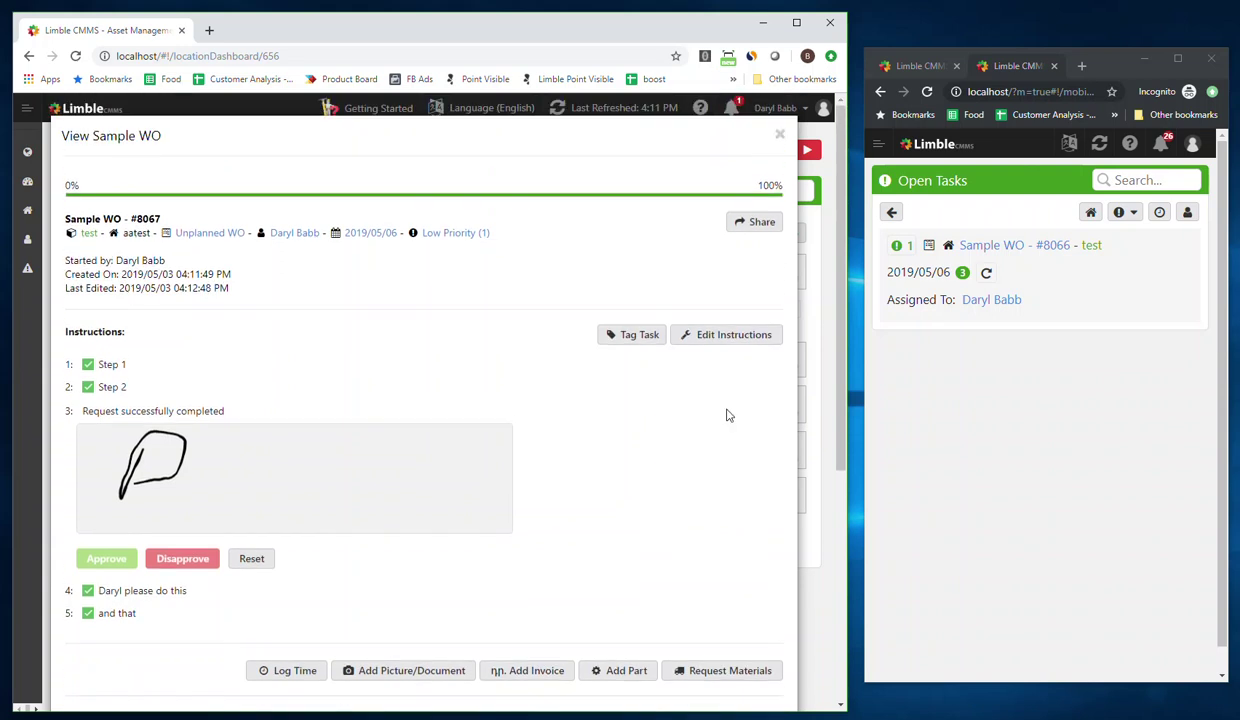
click(780, 137)
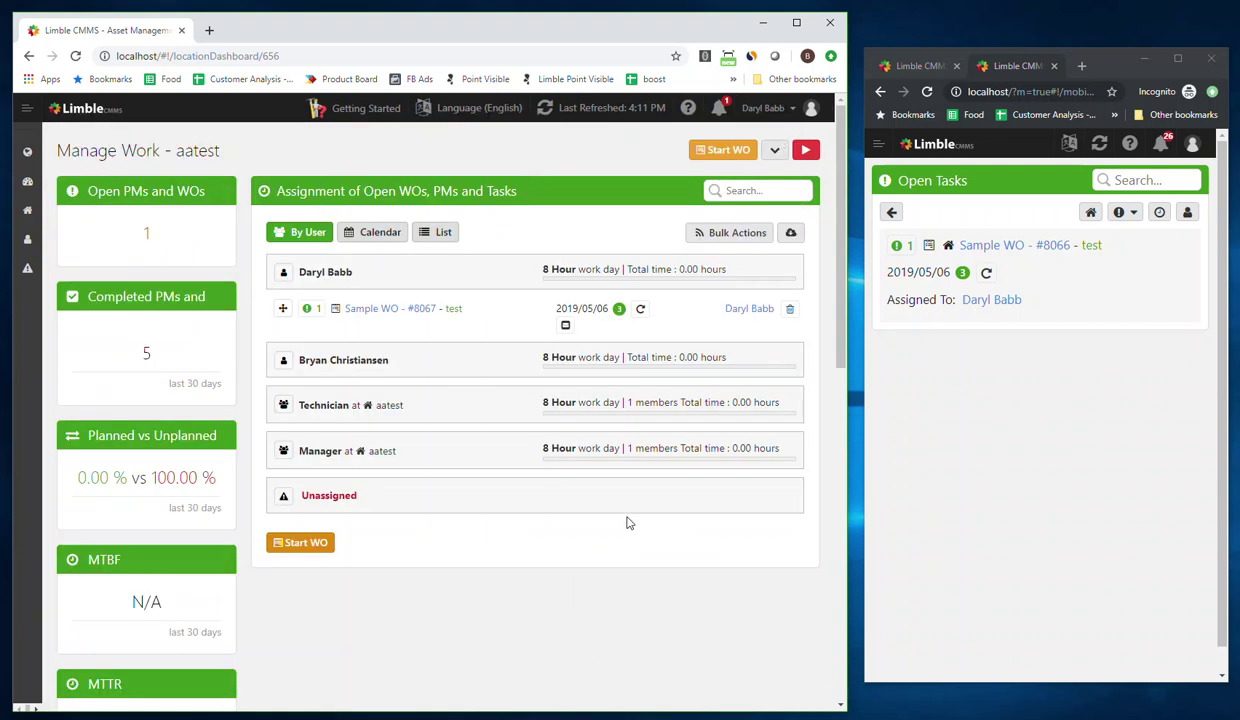
mouse_move(512, 279)
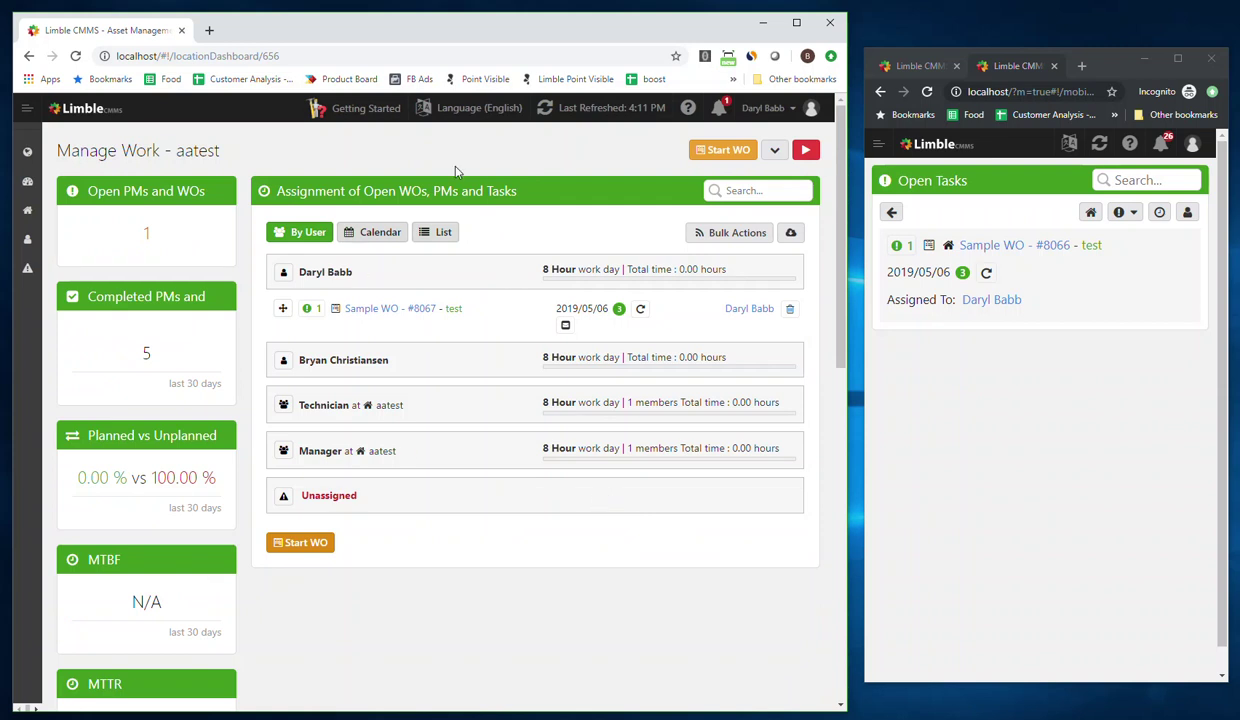